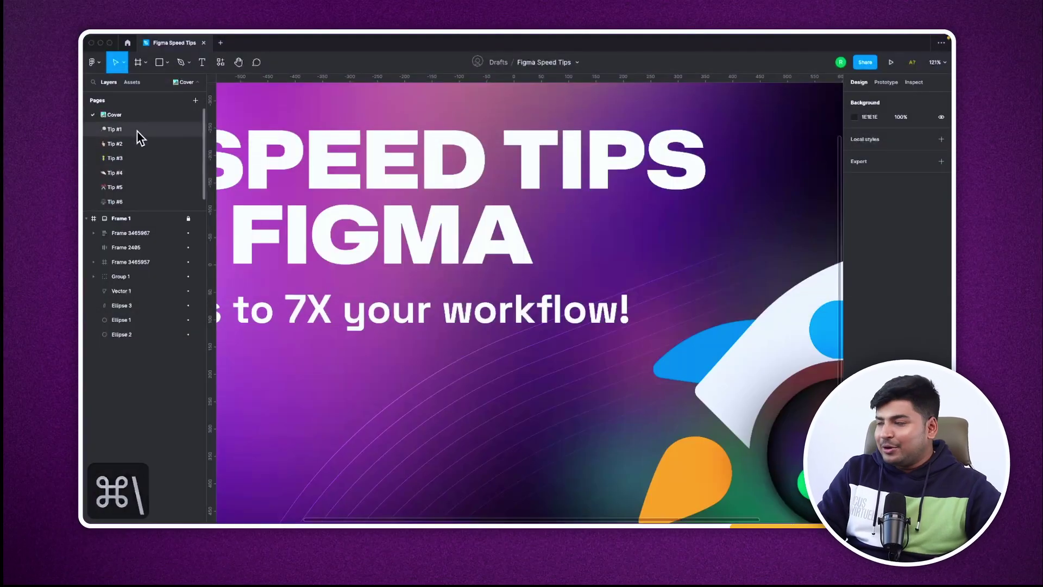
# Open the Tip #1 page and zoom the canvas to the Podcast Player frame
pyautogui.click(137, 131)
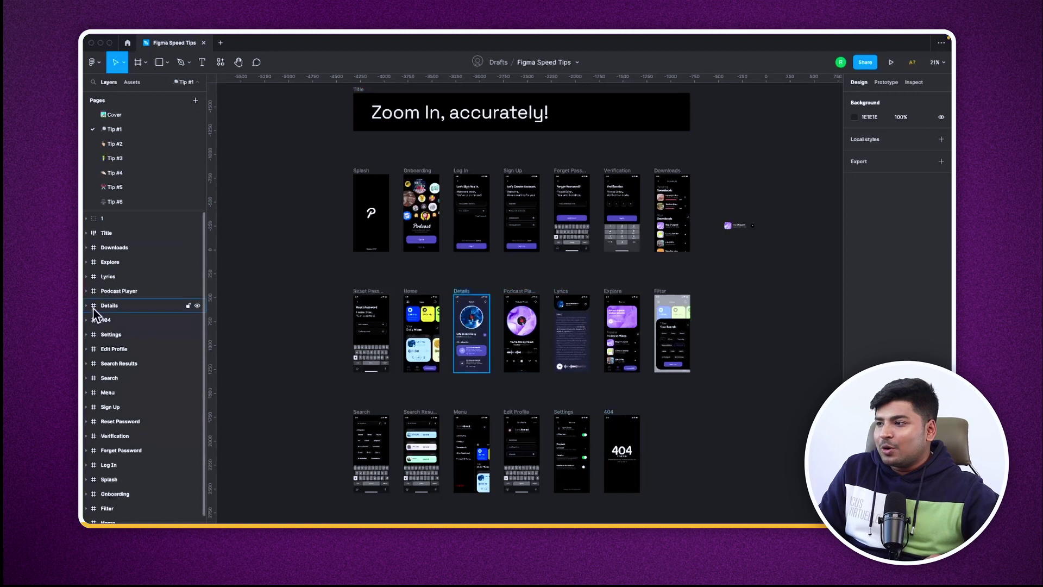
pyautogui.click(93, 293)
pyautogui.hotkey('shift', '2')
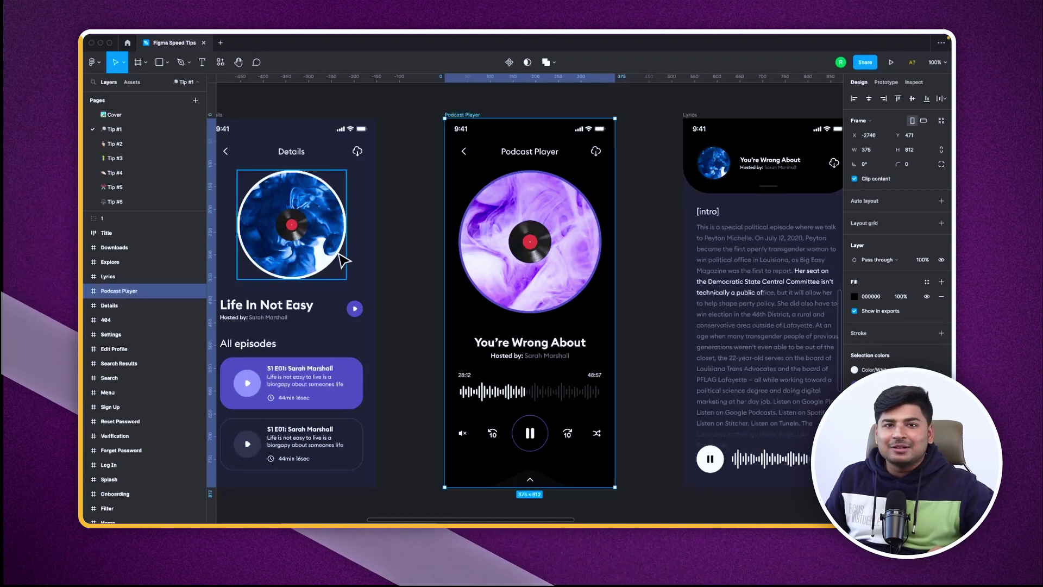
# Zoom out to fit all frames, and zoom back in to look over the Podcast Player, Lyrics and Explore screens
pyautogui.hotkey('shift', '1')
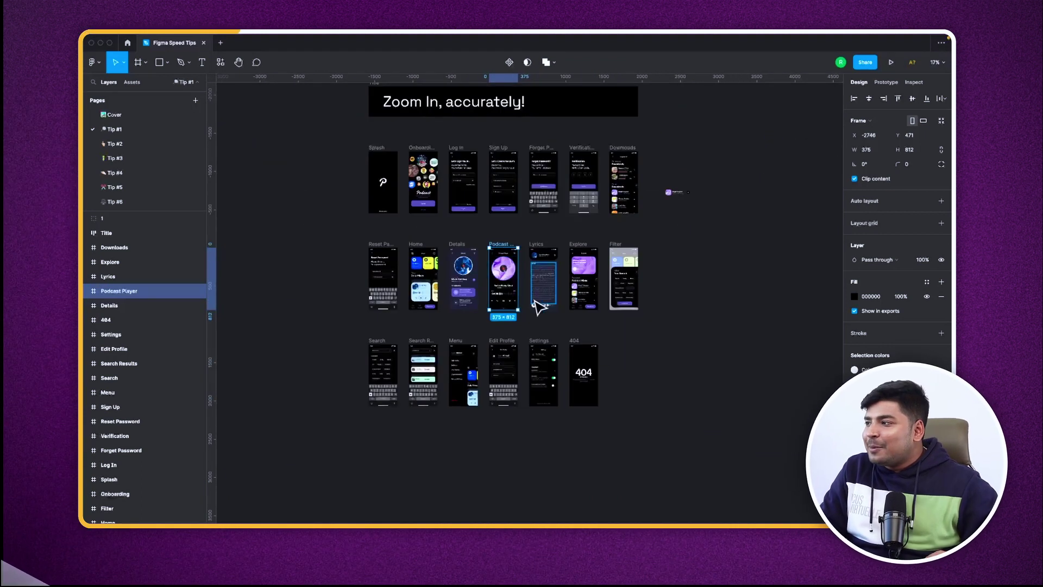
pyautogui.scroll(2, 512, 290)
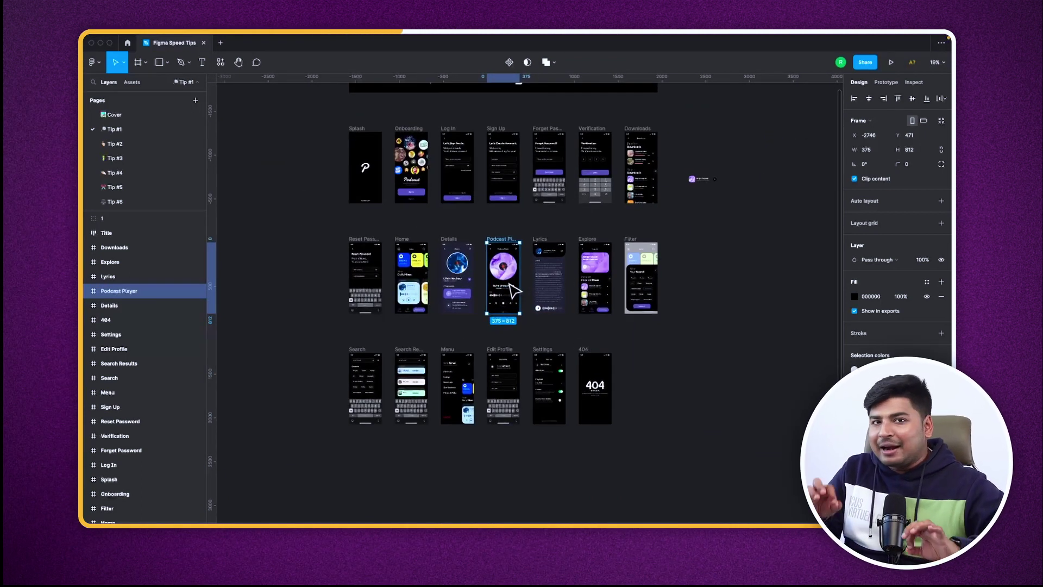
pyautogui.scroll(5, 512, 290)
pyautogui.hscroll(3, 516, 291)
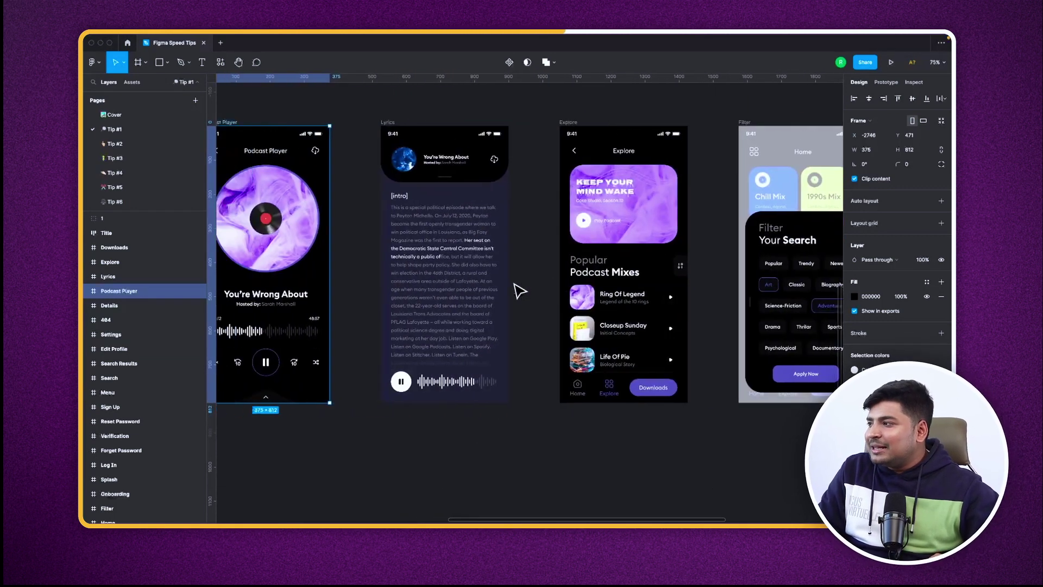
pyautogui.hscroll(-6, 516, 291)
pyautogui.hscroll(2, 516, 291)
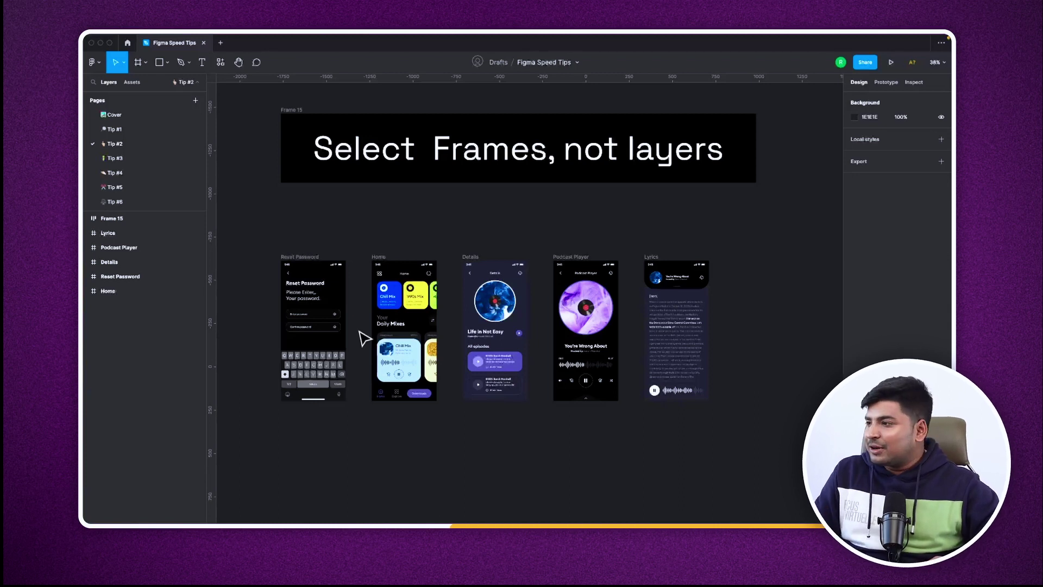
# Try to select the Home frame through its contents by picking the Your Daily Mixes group, and clear the selection
pyautogui.click(388, 260)
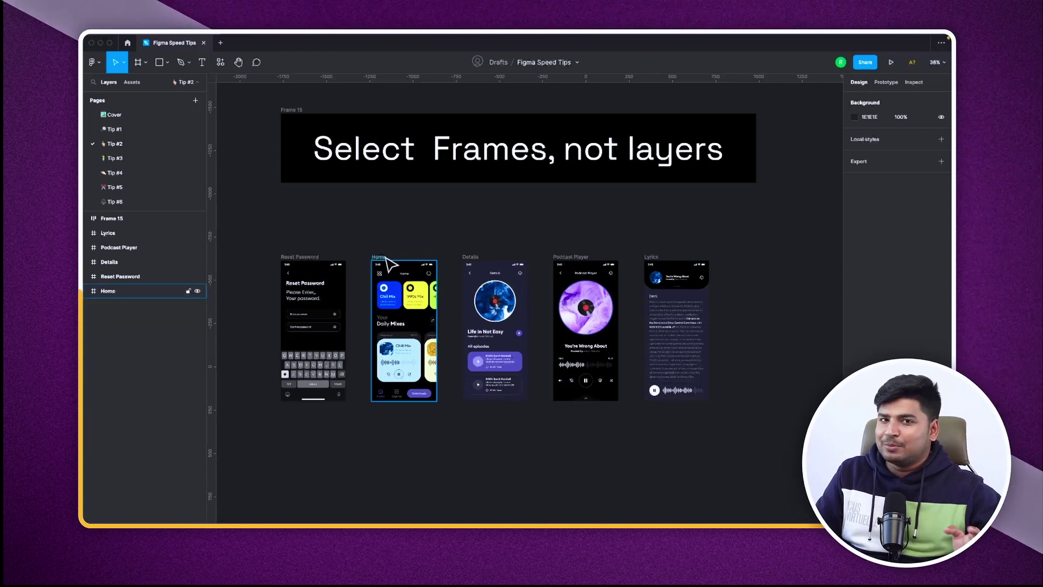
pyautogui.click(402, 326)
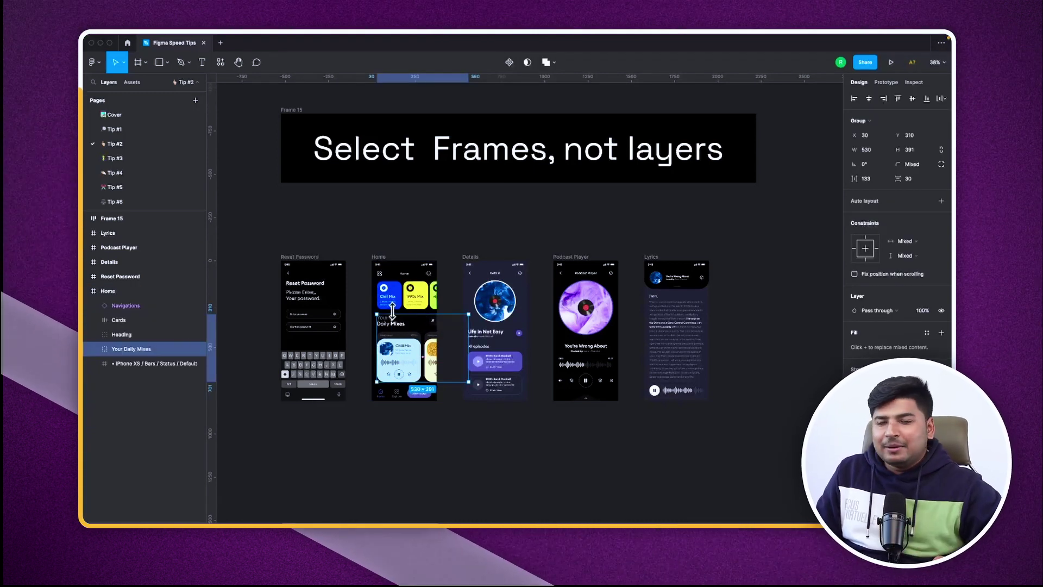
pyautogui.keyDown('shift'); pyautogui.click(399, 288); pyautogui.keyUp('shift')
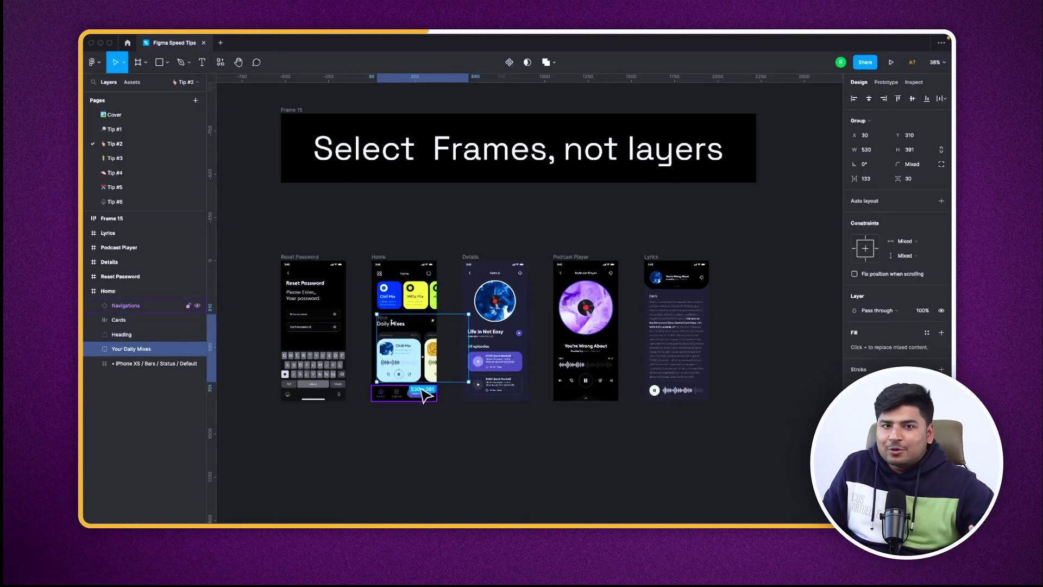
pyautogui.click(412, 223)
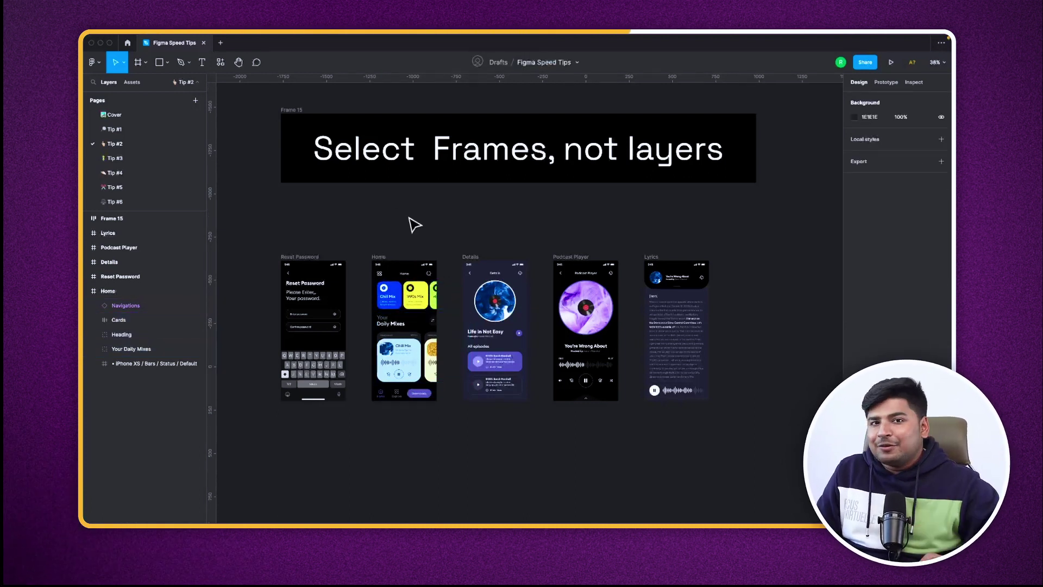
# Select the whole Home frame, move it slightly up and to the left, and undo the move
pyautogui.keyDown('super'); pyautogui.click(413, 272); pyautogui.keyUp('super')
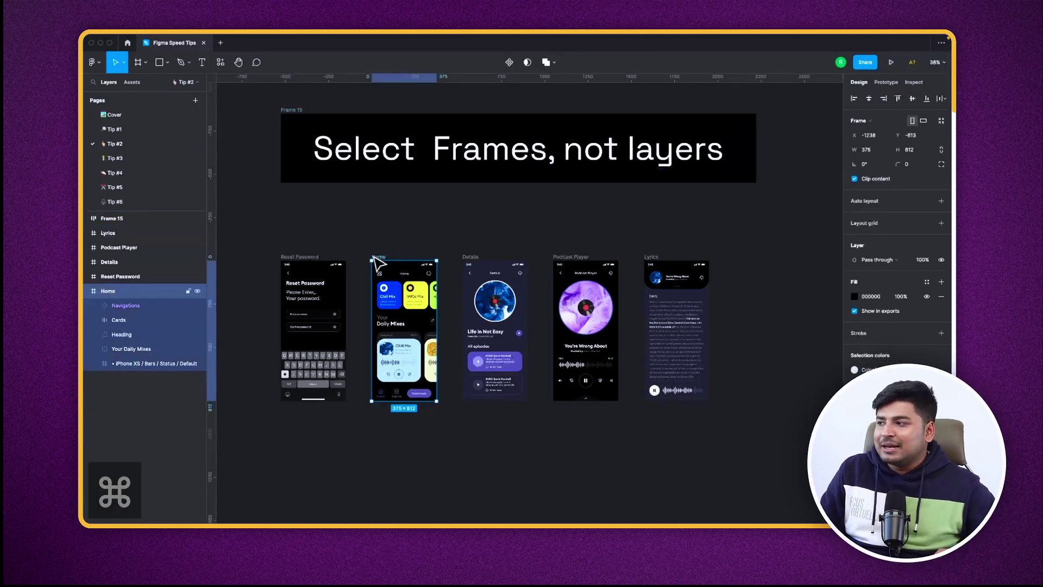
pyautogui.moveTo(378, 260); pyautogui.dragTo(361, 254)
pyautogui.press('super+z')
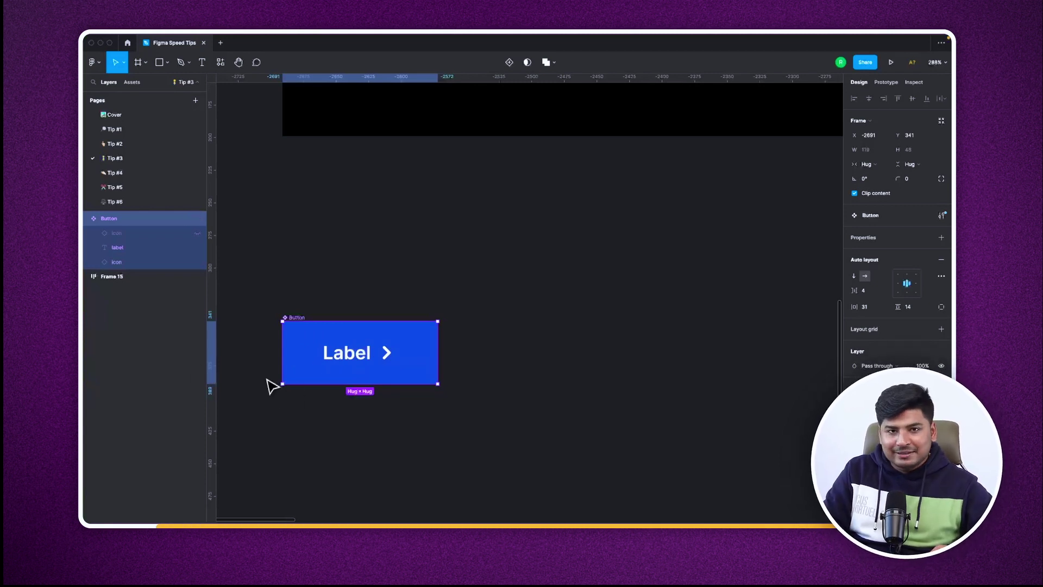
# Select all child layers of the Button component, and return the selection to their parent
pyautogui.press('Return')
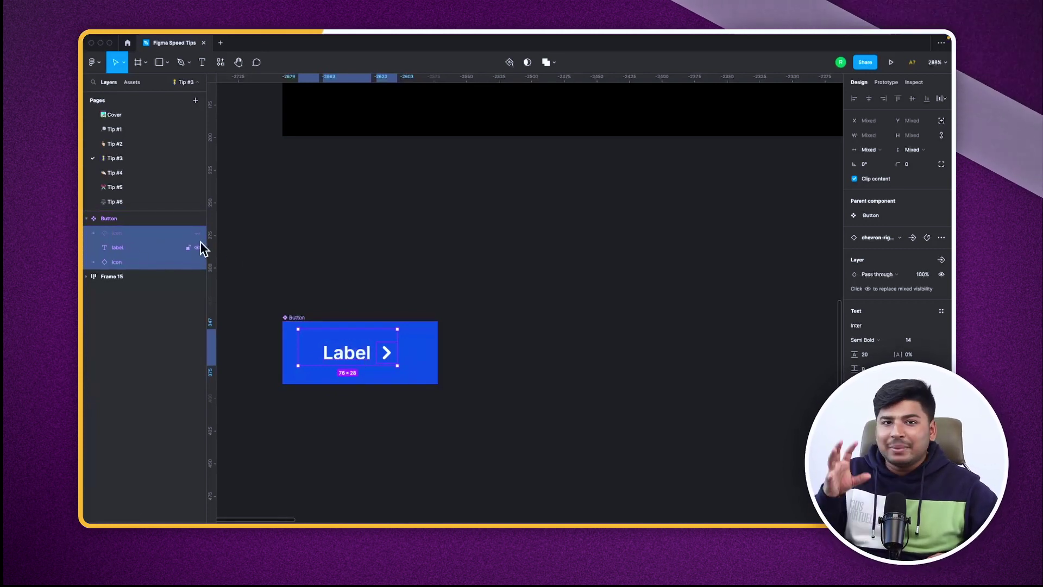
pyautogui.press('\\')
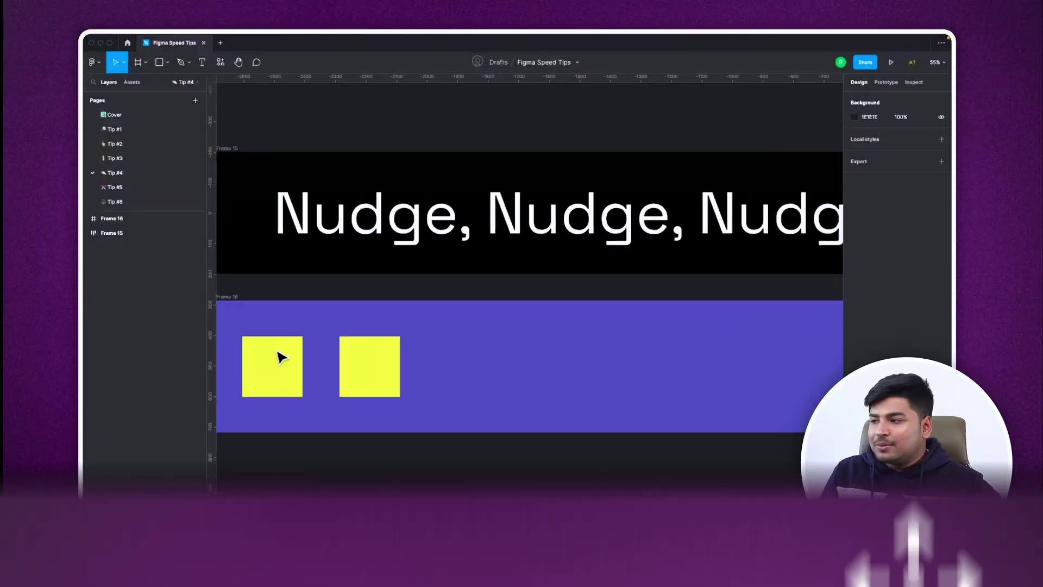
# Select Rectangle 2, the second yellow square in Frame 16, and zoom in closely on its lower edge
pyautogui.scroll(5, 280, 353)
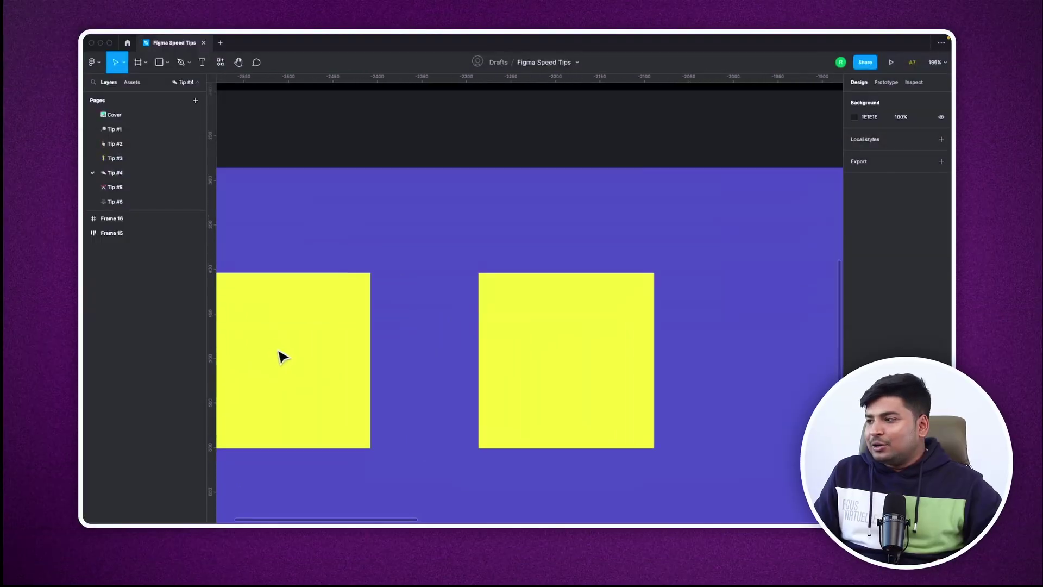
pyautogui.scroll(-2, 286, 354)
pyautogui.scroll(3, 395, 317)
pyautogui.click(424, 280)
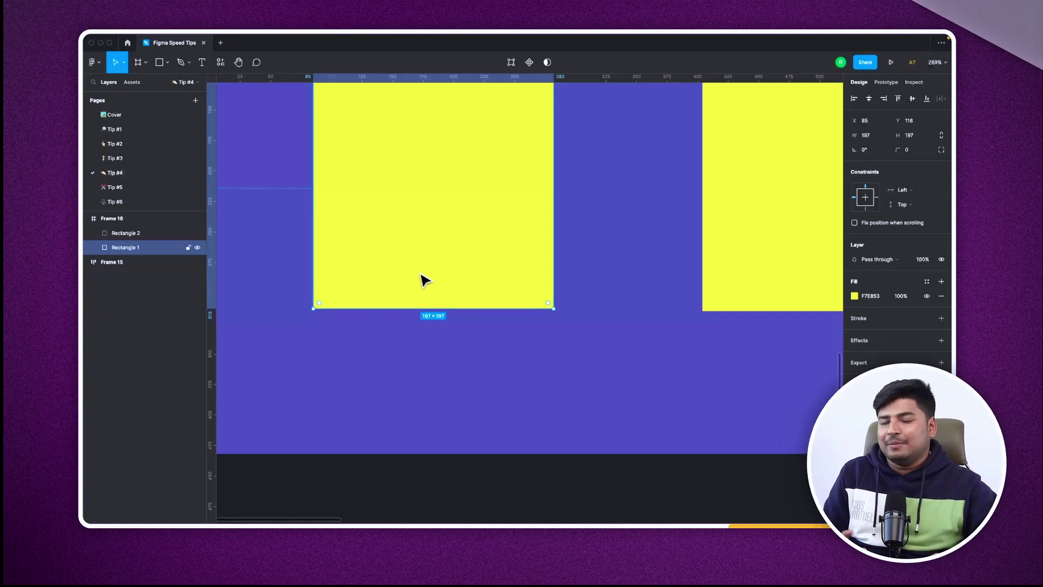
pyautogui.scroll(-4, 366, 319)
pyautogui.click(542, 230)
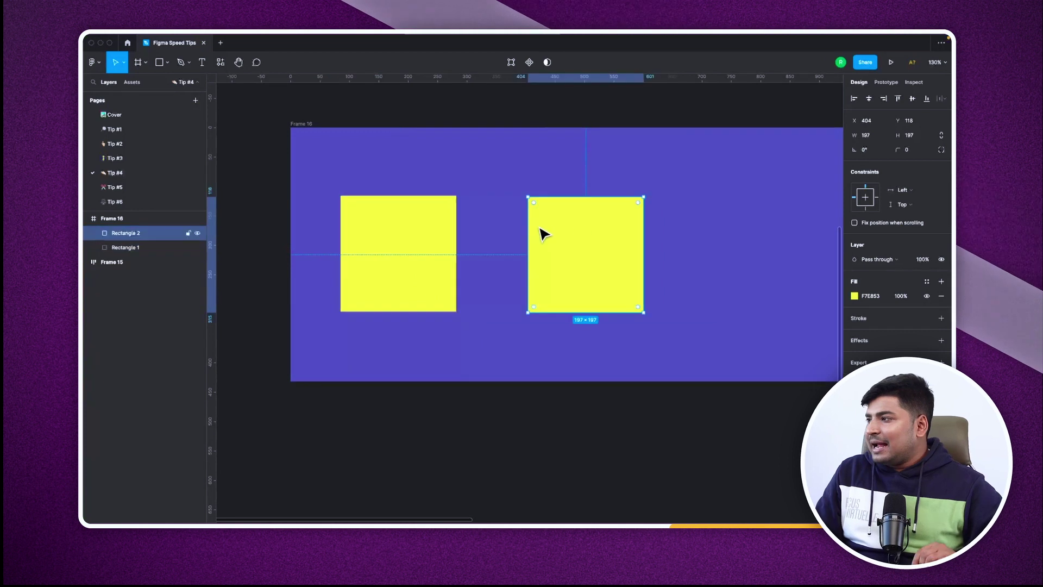
pyautogui.scroll(10, 587, 258)
pyautogui.scroll(2, 511, 337)
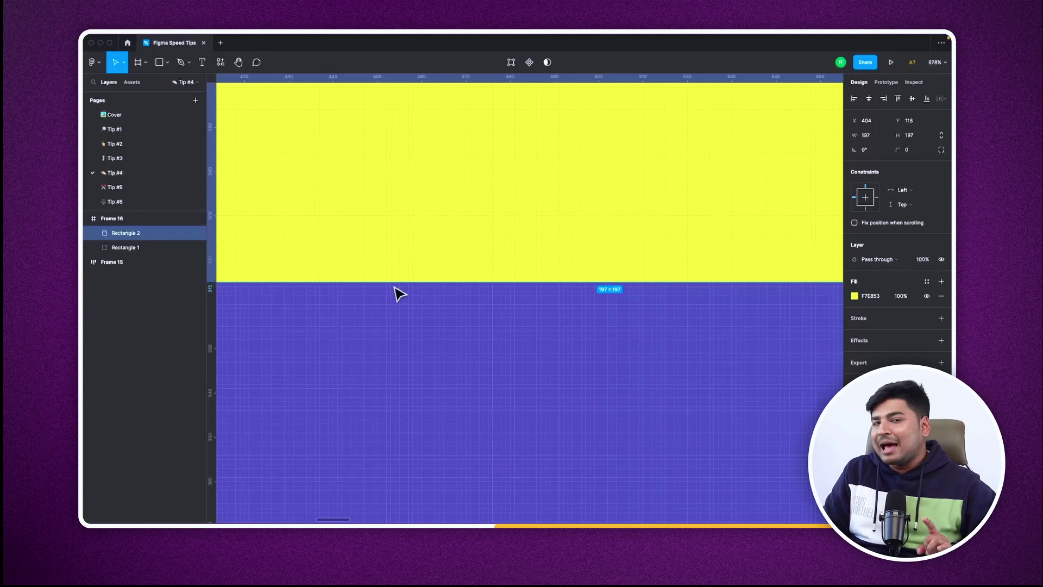
# Shift Rectangle 2 repeatedly down and up in big nudges of 10, ending back at Y 118
pyautogui.hotkey('shift', 'Down')
pyautogui.hotkey('shift', 'Up')
pyautogui.hotkey('shift', 'Down')
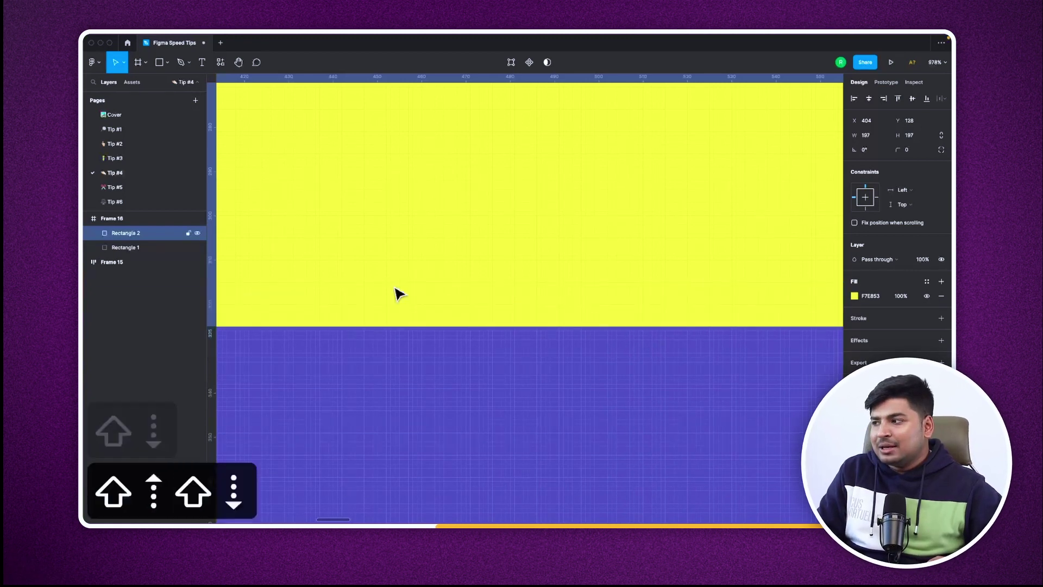
pyautogui.hotkey('shift', 'Up')
pyautogui.hotkey('shift', 'Down')
pyautogui.hotkey('shift', 'Down')
pyautogui.hotkey('shift', 'Up')
pyautogui.hotkey('shift', 'Down')
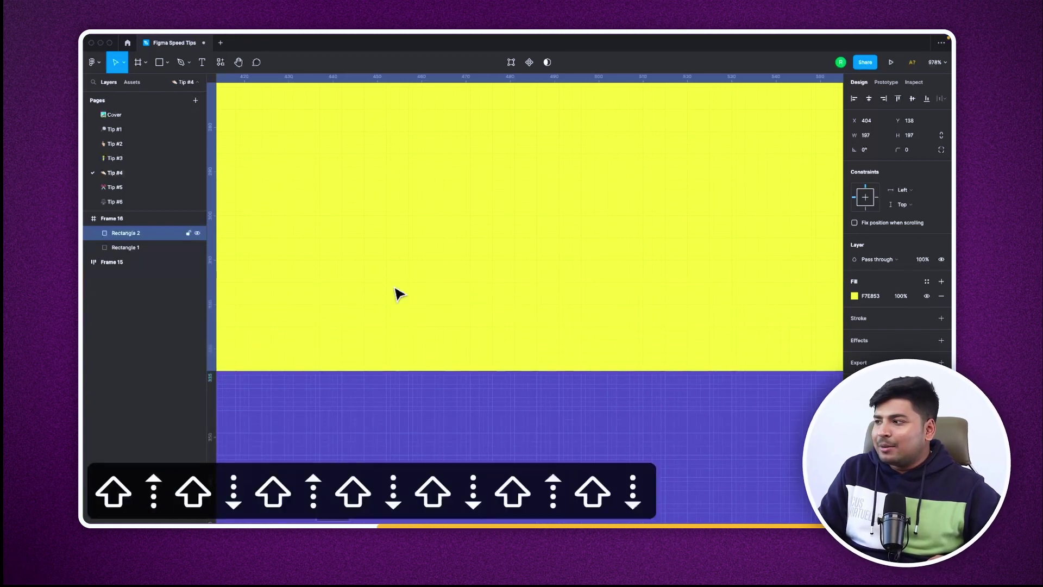
pyautogui.hotkey('shift', 'Up')
pyautogui.hotkey('shift', 'Up')
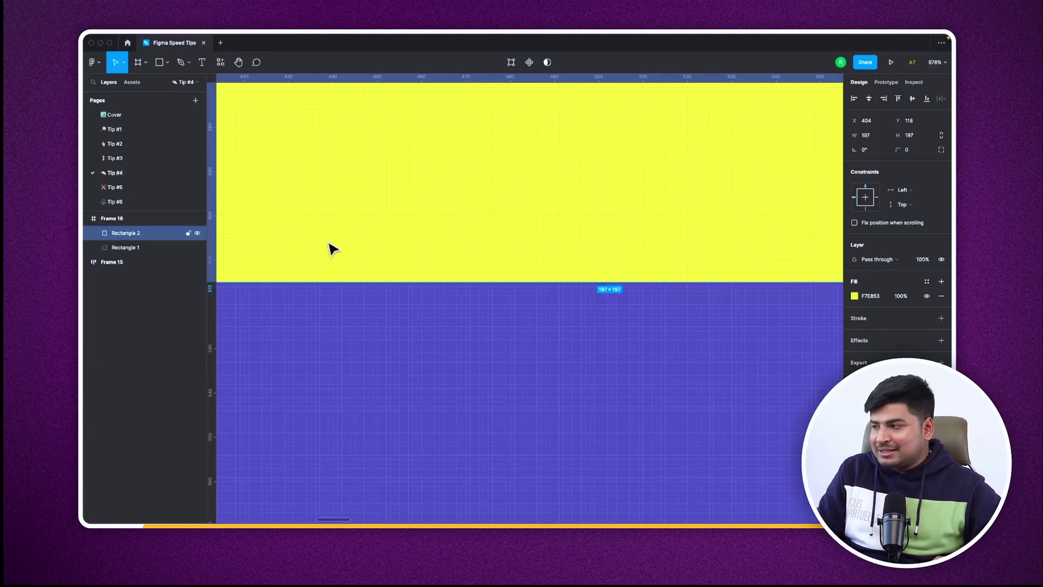
# Move Rectangle 2 down by one big nudge to Y 128, and bring the whole square into view
pyautogui.hotkey('shift', 'Down')
pyautogui.scroll(-5, 380, 298)
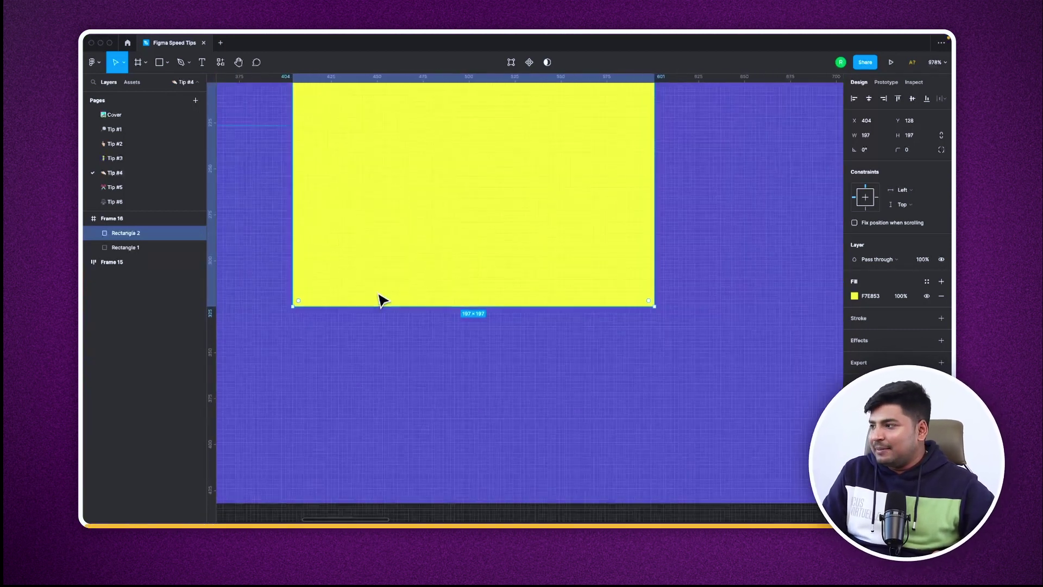
pyautogui.scroll(5, 380, 298)
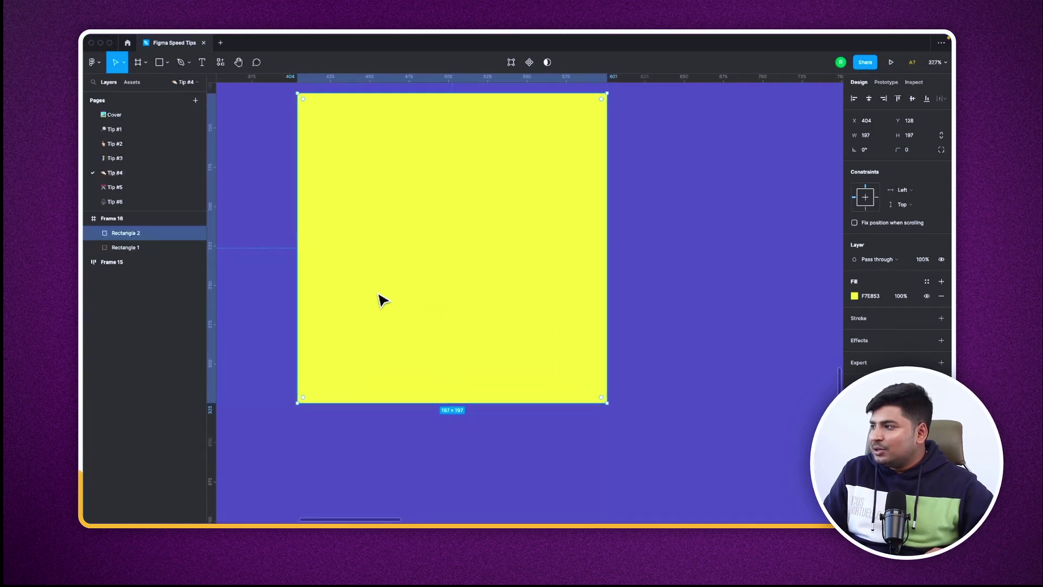
pyautogui.scroll(1, 389, 295)
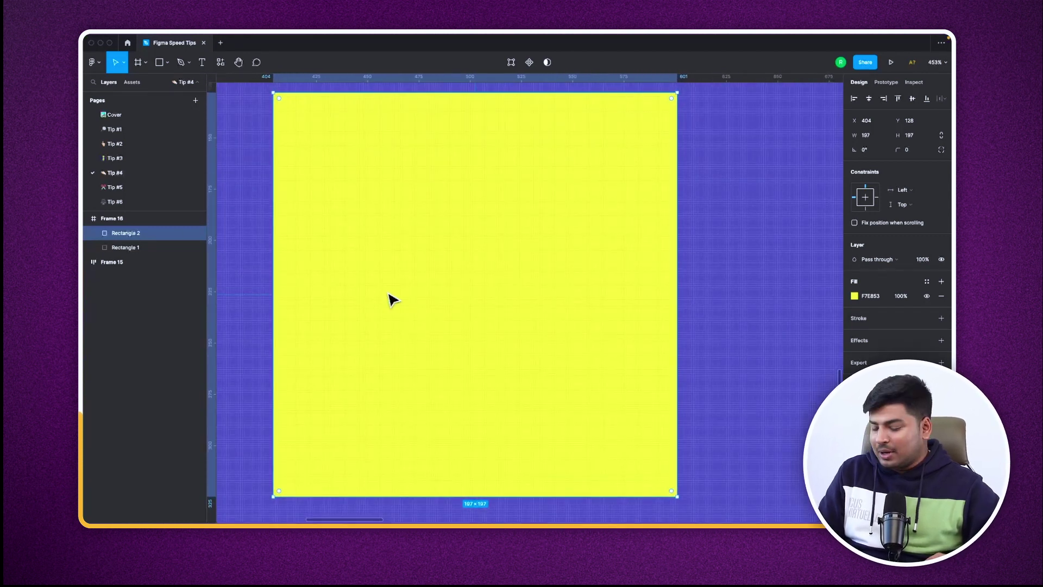
# Shift Rectangle 2 right by one big nudge of 10 and move it back to X 404
pyautogui.hotkey('shift', 'Right')
pyautogui.press('shift+super+z')
pyautogui.press('super+z')
pyautogui.hotkey('shift', 'Right')
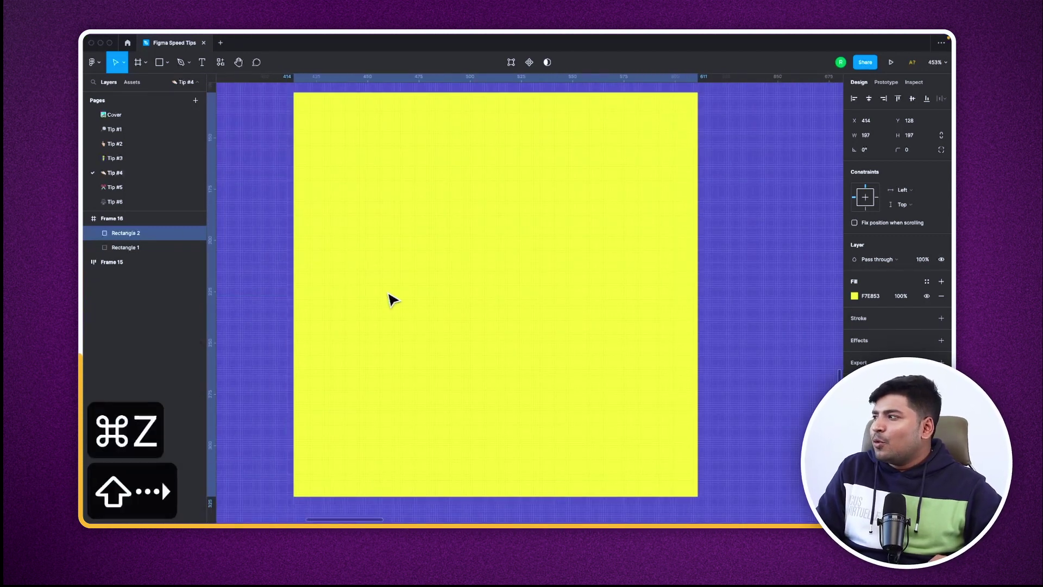
pyautogui.hotkey('shift', 'Left')
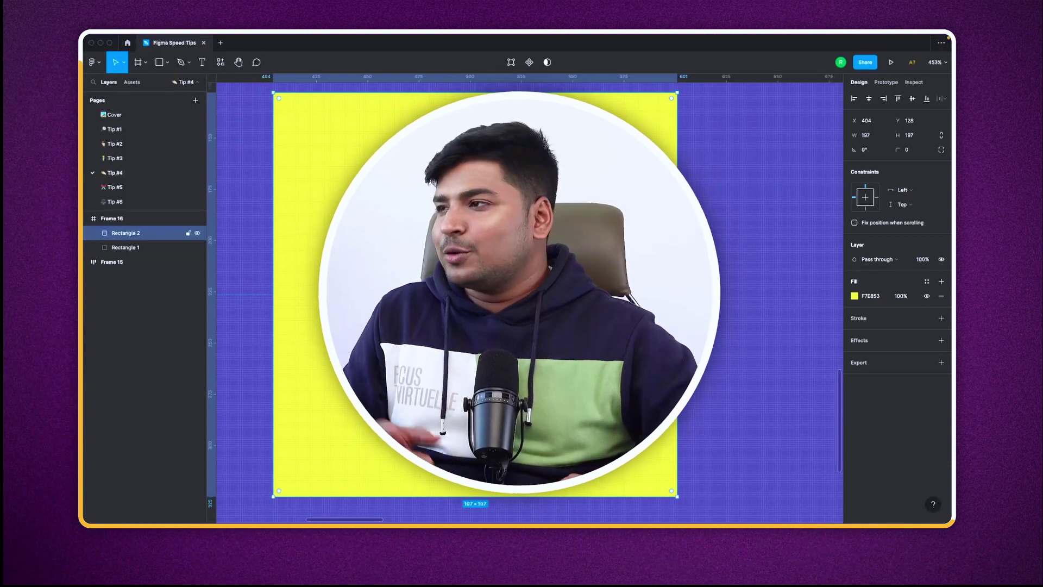
# Set the big nudge amount to 8 in the preferences
pyautogui.click(98, 67)
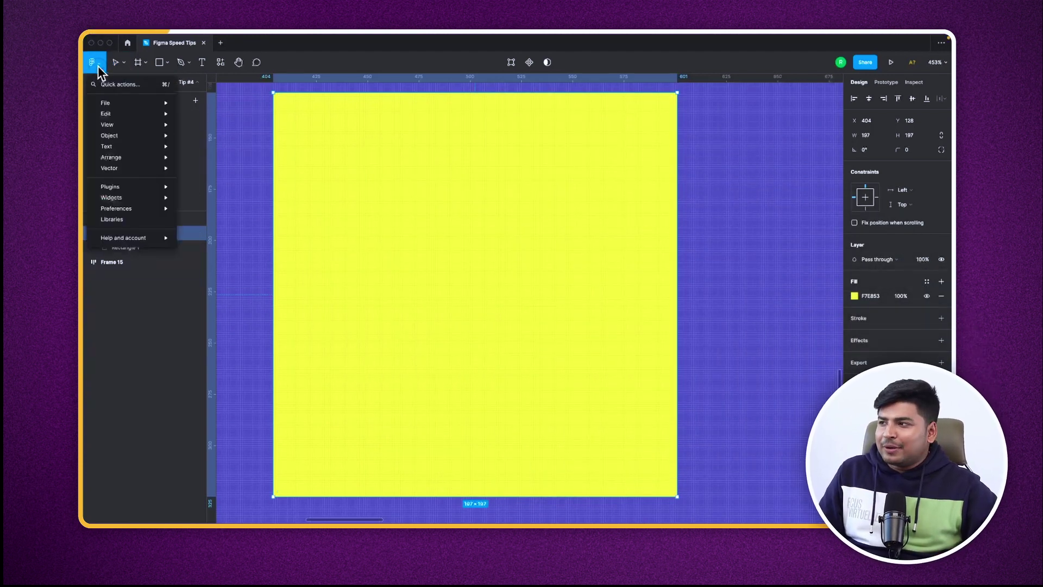
pyautogui.moveTo(127, 210)
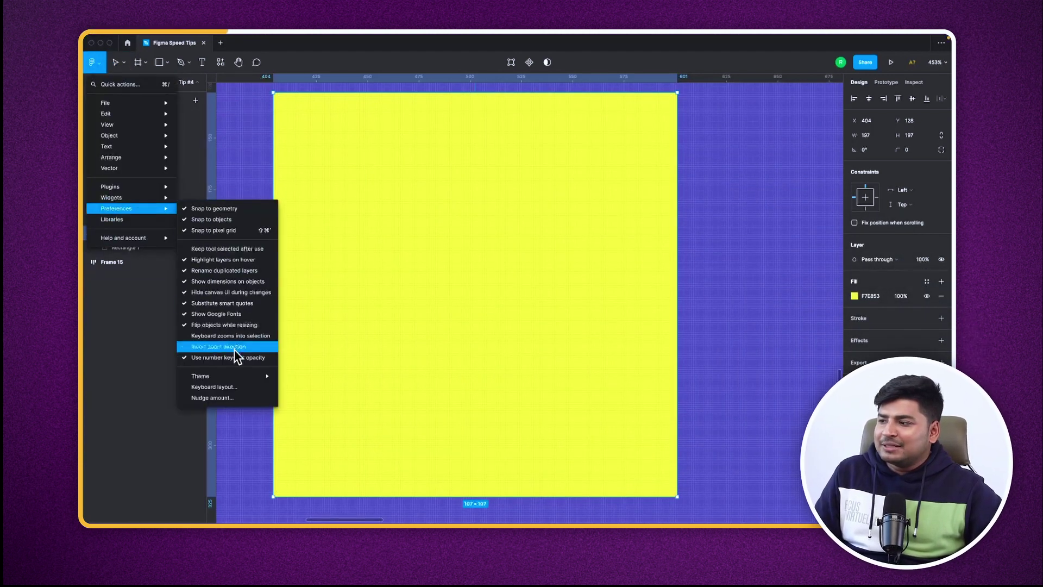
pyautogui.click(222, 398)
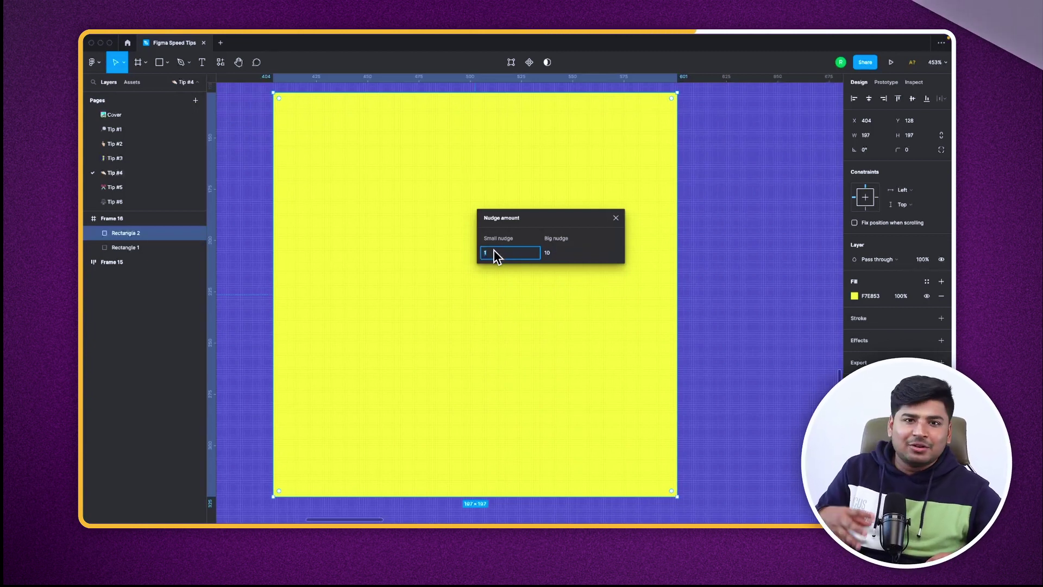
pyautogui.click(571, 255)
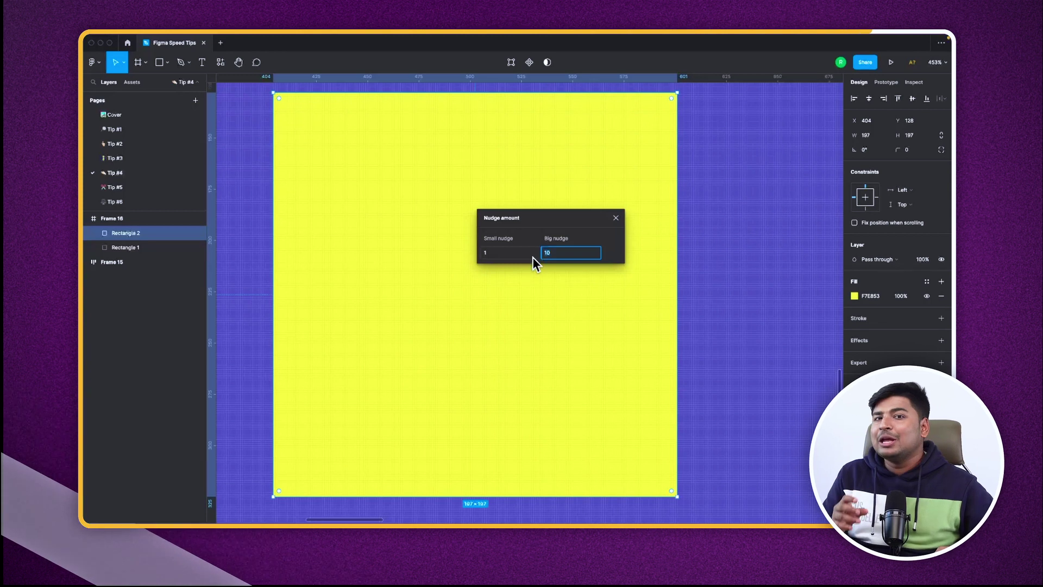
pyautogui.write('8')
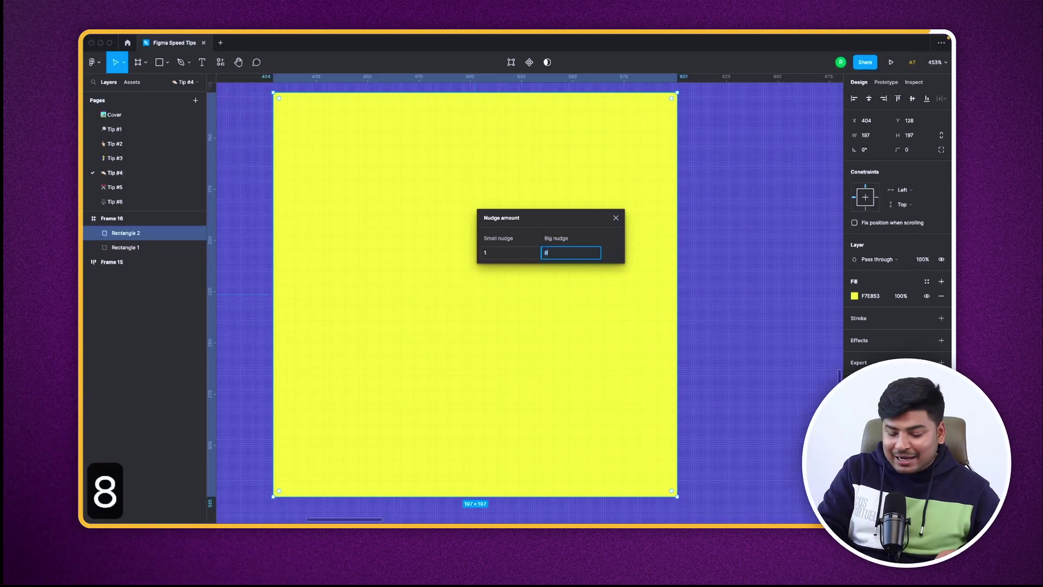
pyautogui.press('Return')
# Zoom in on Rectangle 2's right edge, and move the square right by one small nudge and back
pyautogui.scroll(10, 703, 391)
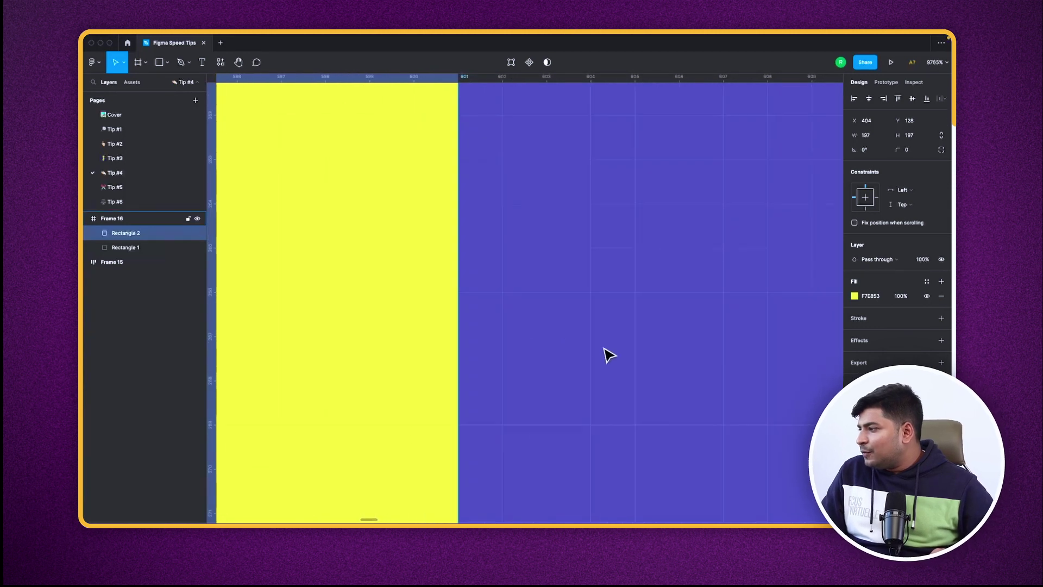
pyautogui.scroll(-2, 699, 373)
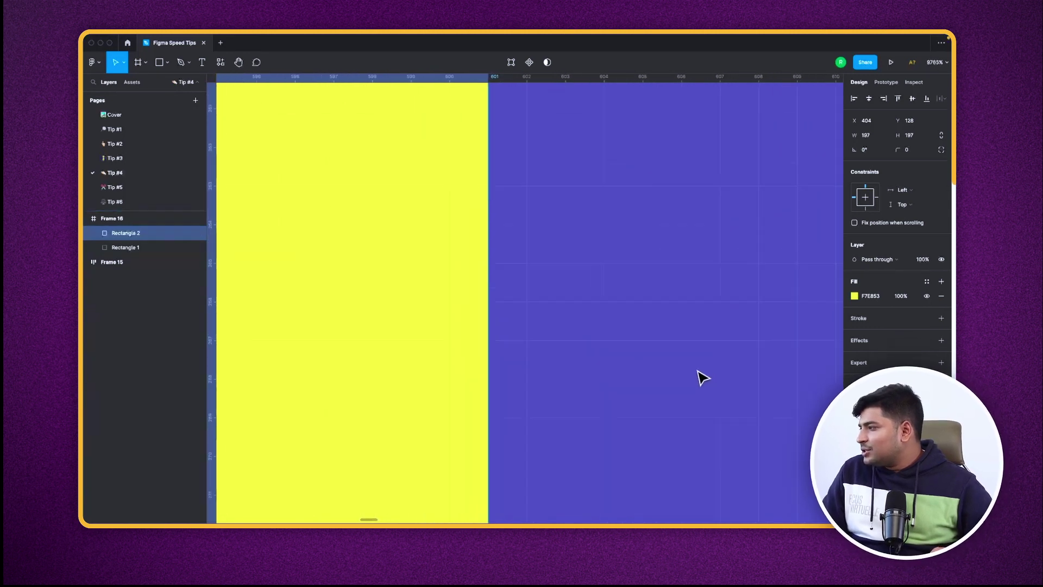
pyautogui.hscroll(2, 698, 372)
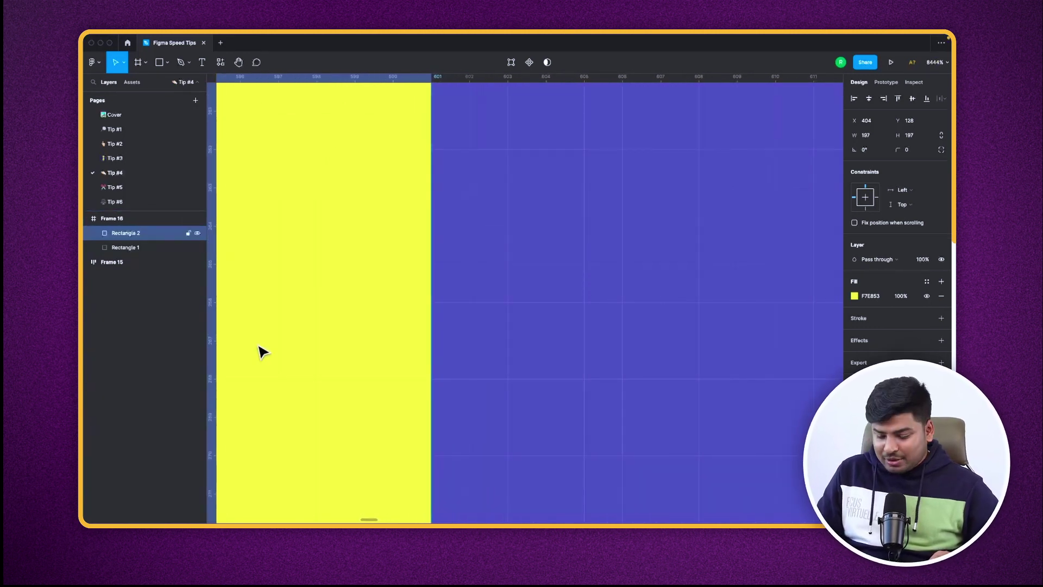
pyautogui.press('Right')
pyautogui.press('Left')
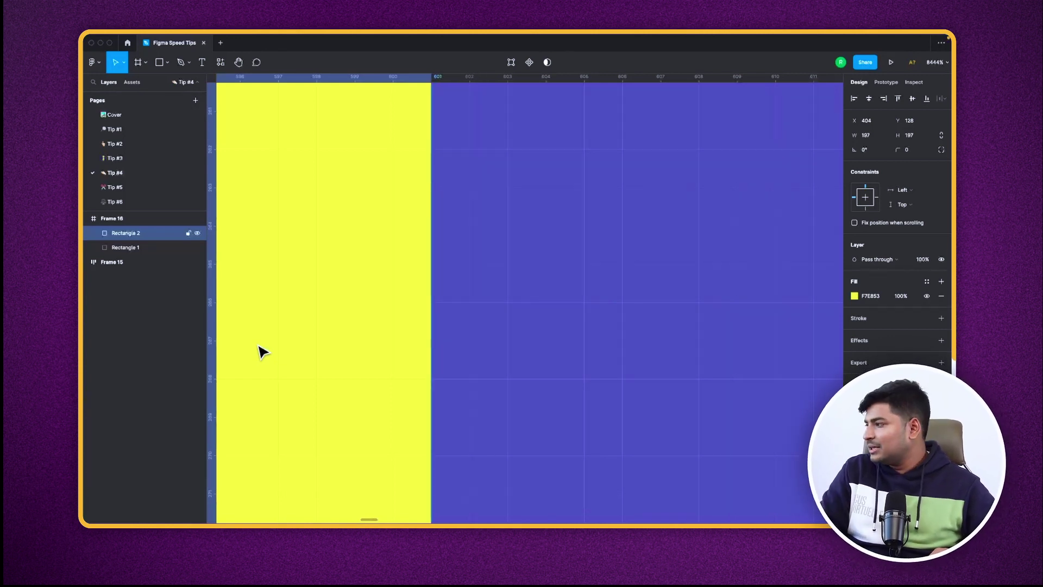
# Move Rectangle 2 right by one big nudge of 8
pyautogui.hotkey('shift', 'Right')
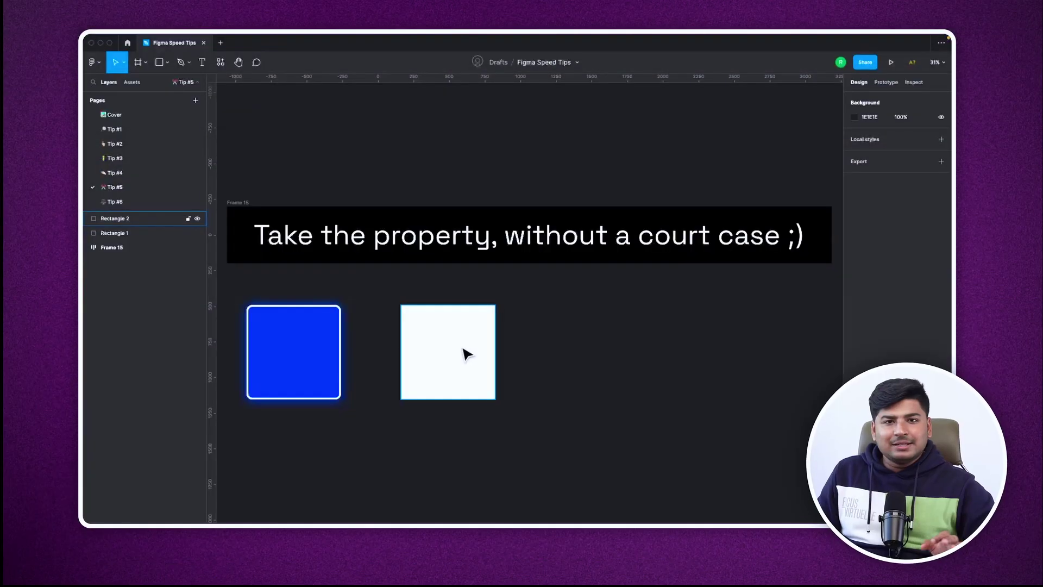
# Copy all properties of the blue Rectangle 1 on the Tip #5 page and paste them onto the white Rectangle 2
pyautogui.scroll(3, 252, 400)
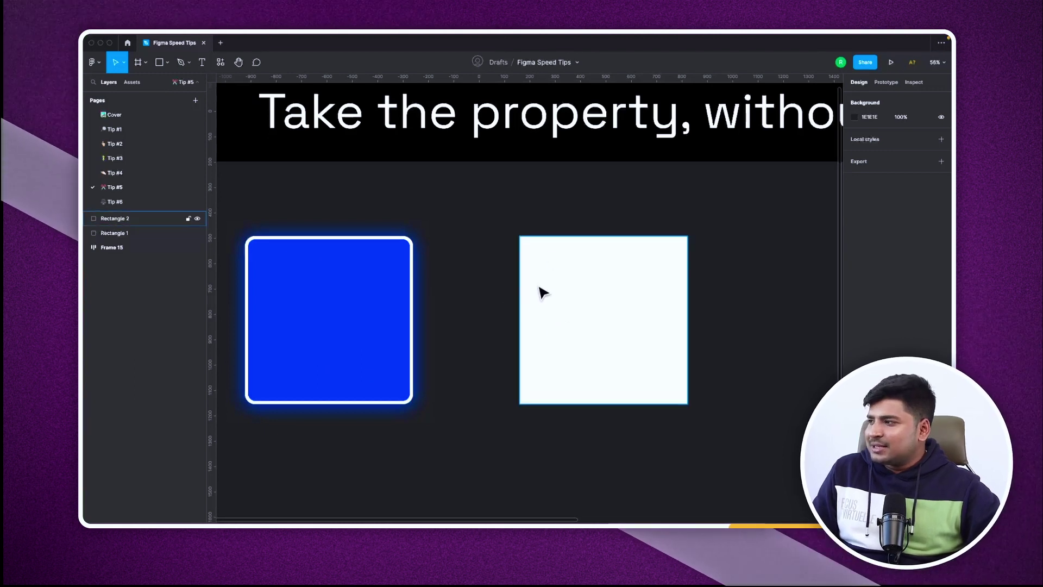
pyautogui.click(370, 310)
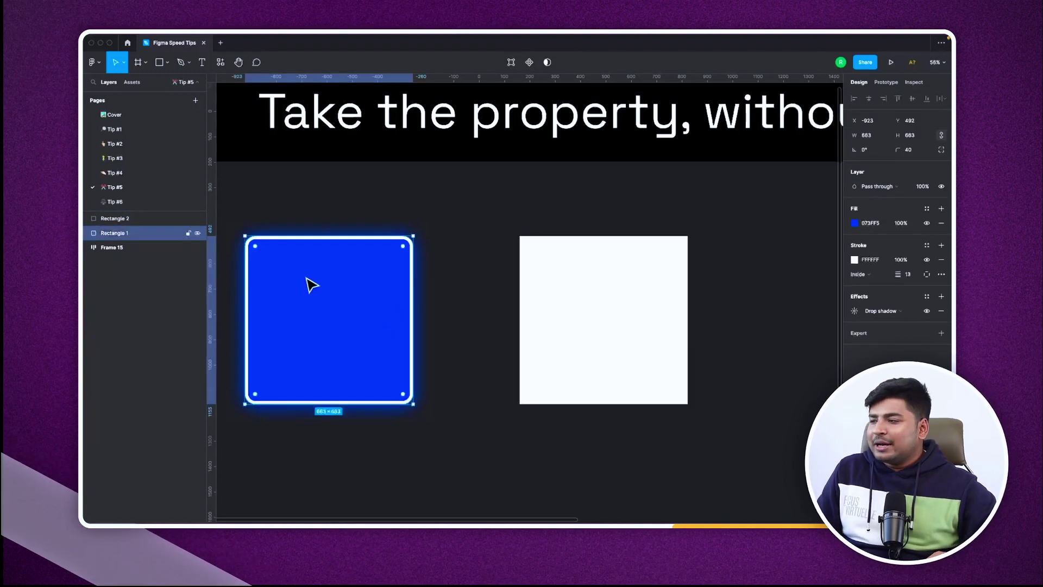
pyautogui.rightClick(319, 314)
pyautogui.moveTo(366, 298)
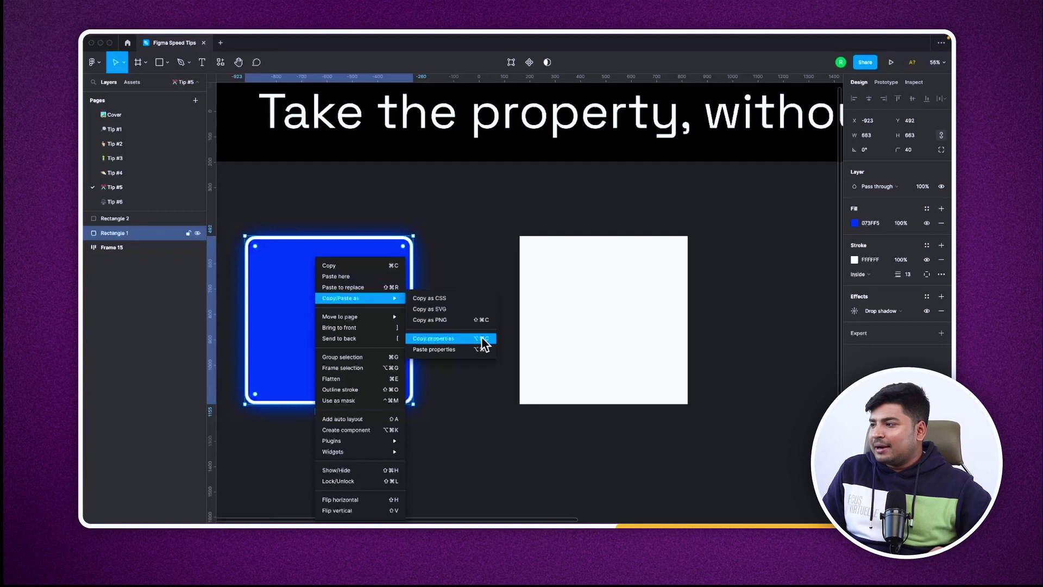
pyautogui.click(466, 339)
pyautogui.rightClick(597, 310)
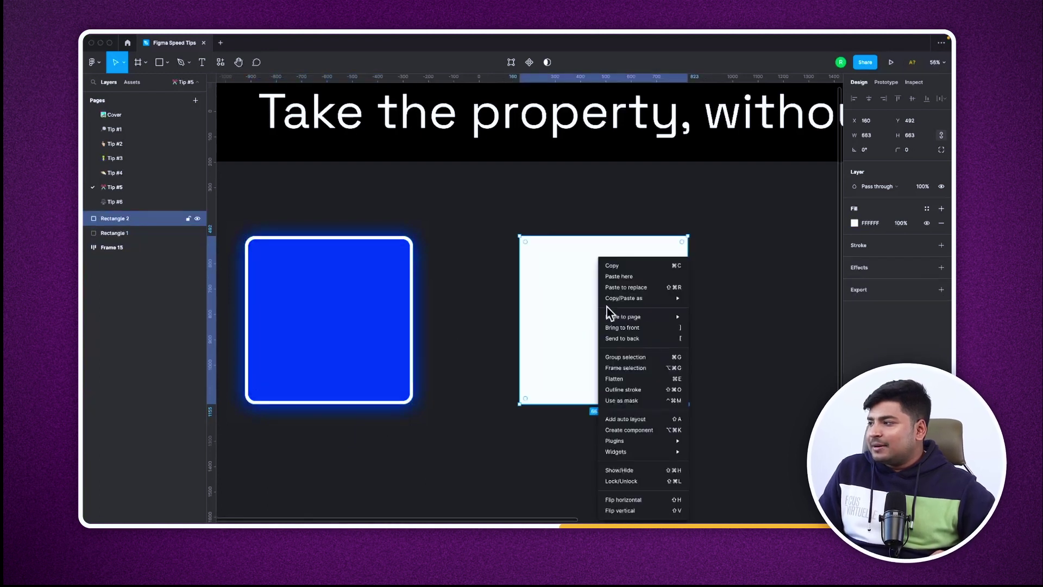
pyautogui.click(703, 350)
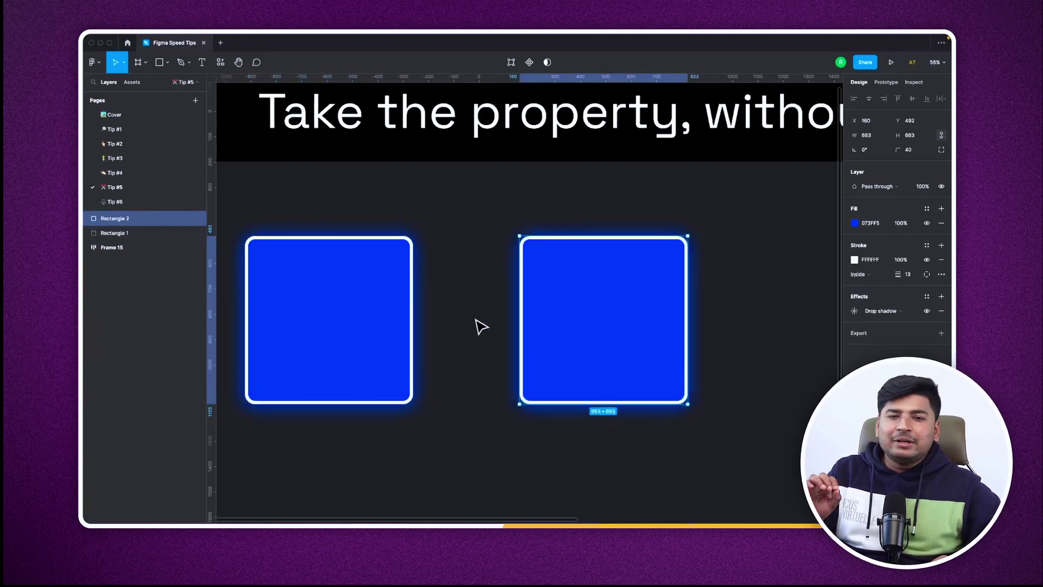
# Undo the properties pasted onto Rectangle 2
pyautogui.click(409, 326)
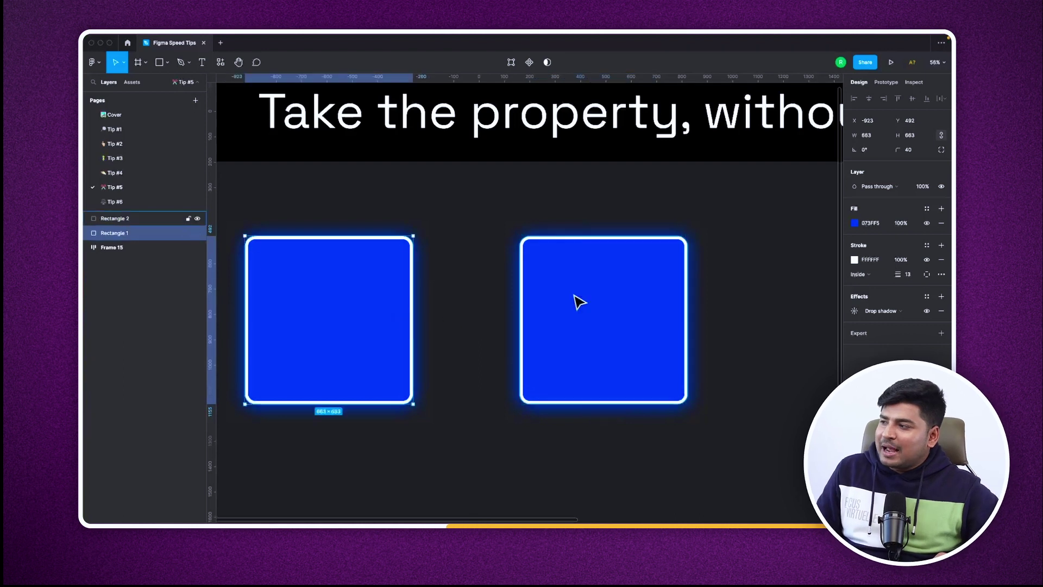
pyautogui.click(598, 305)
pyautogui.press('super+z')
pyautogui.press('super+z')
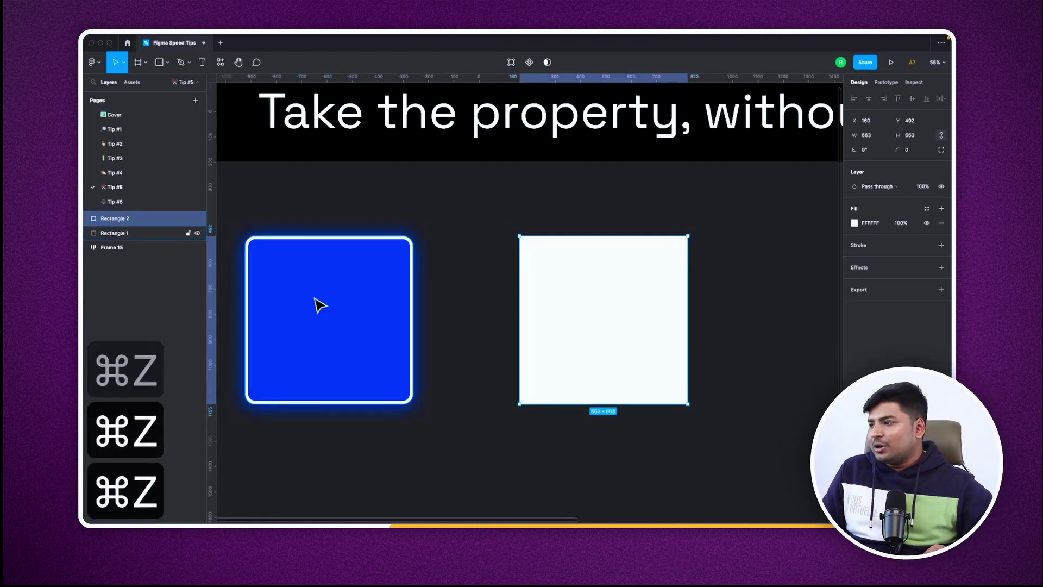
# Copy Rectangle 1's properties onto Rectangle 2 again, and undo the paste
pyautogui.click(304, 304)
pyautogui.press('alt+super+c')
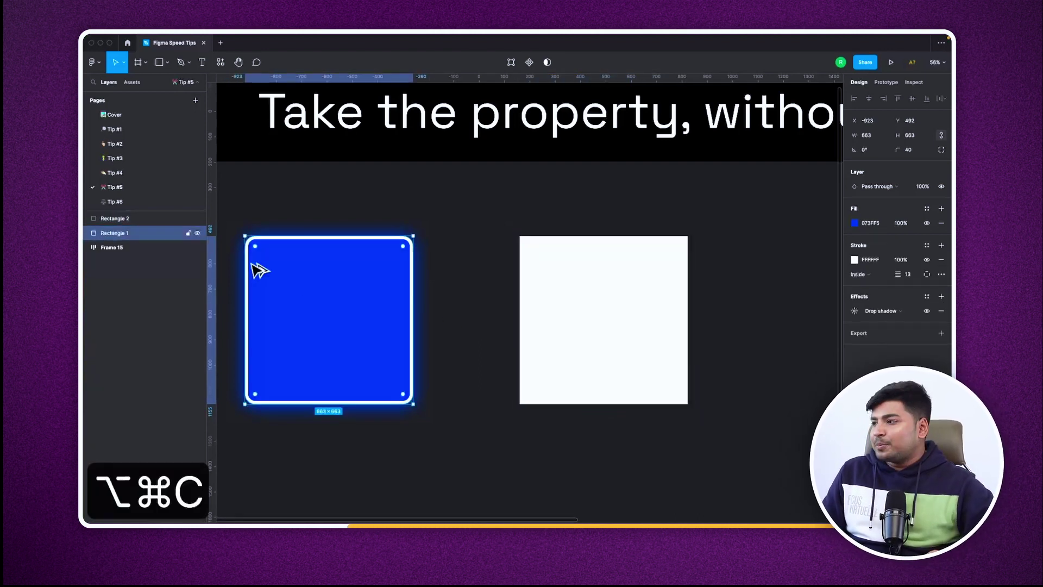
pyautogui.click(549, 292)
pyautogui.press('alt+super+v')
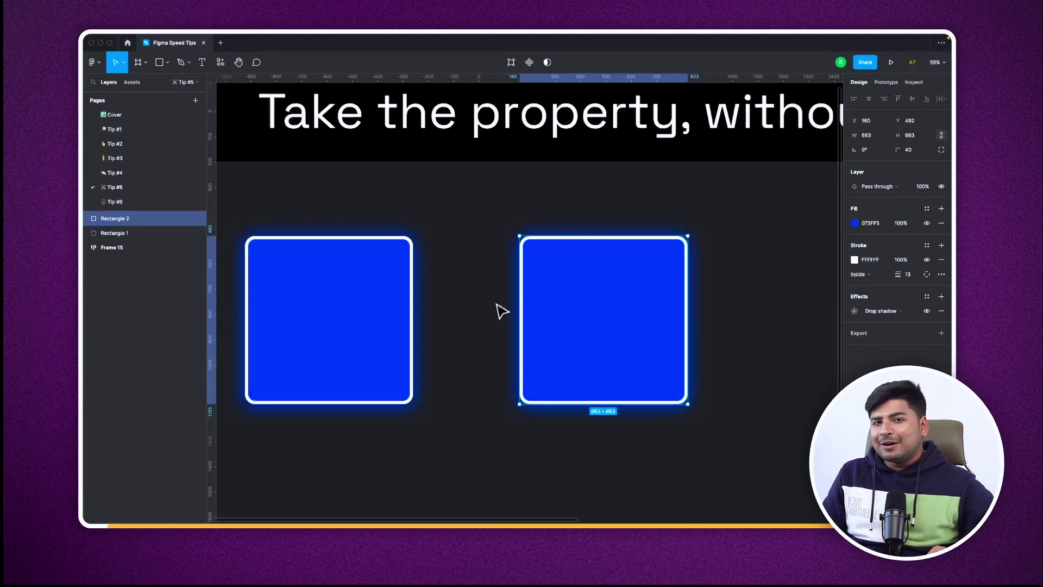
pyautogui.press('super+z')
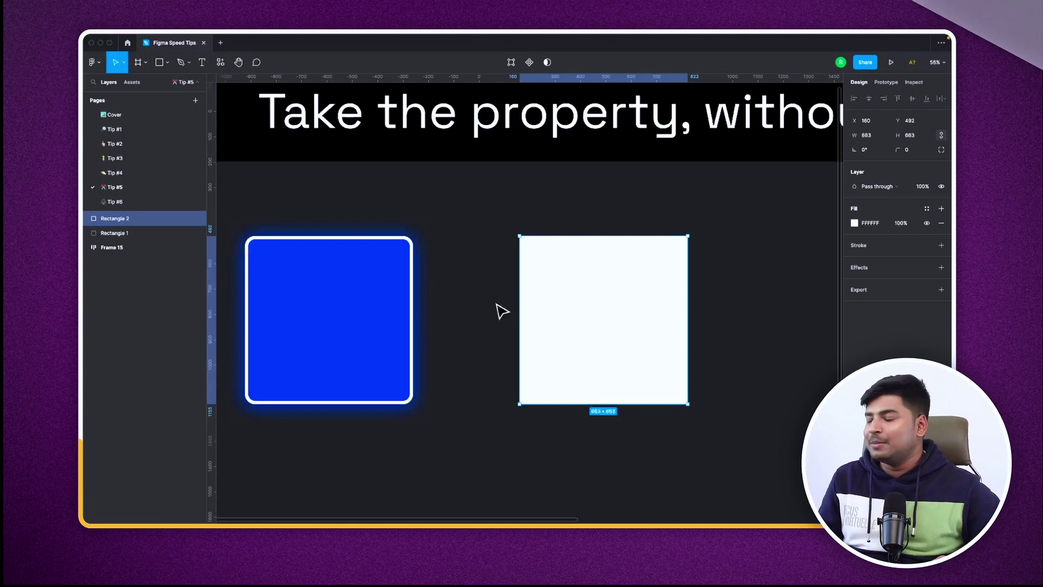
# Copy Rectangle 1's fill hex code 073FF5 into Rectangle 2's fill color, and undo the change
pyautogui.click(347, 314)
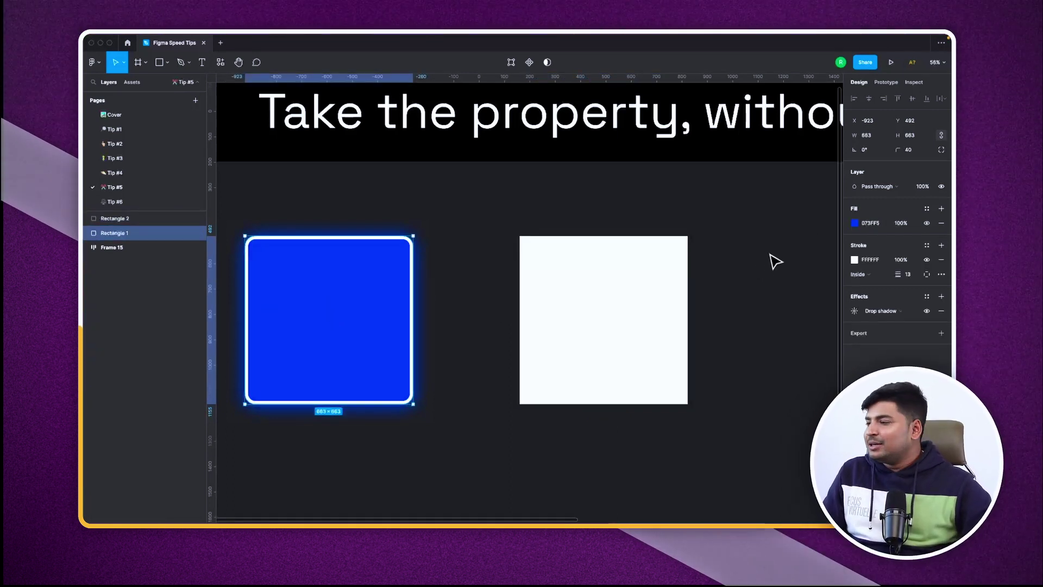
pyautogui.click(885, 223)
pyautogui.press('super+c')
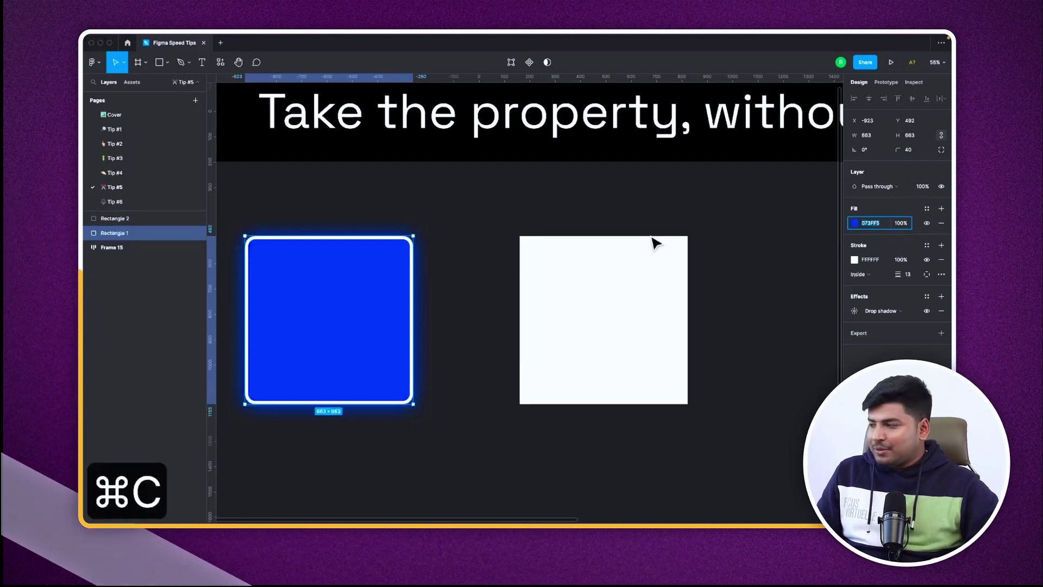
pyautogui.click(625, 268)
pyautogui.click(873, 223)
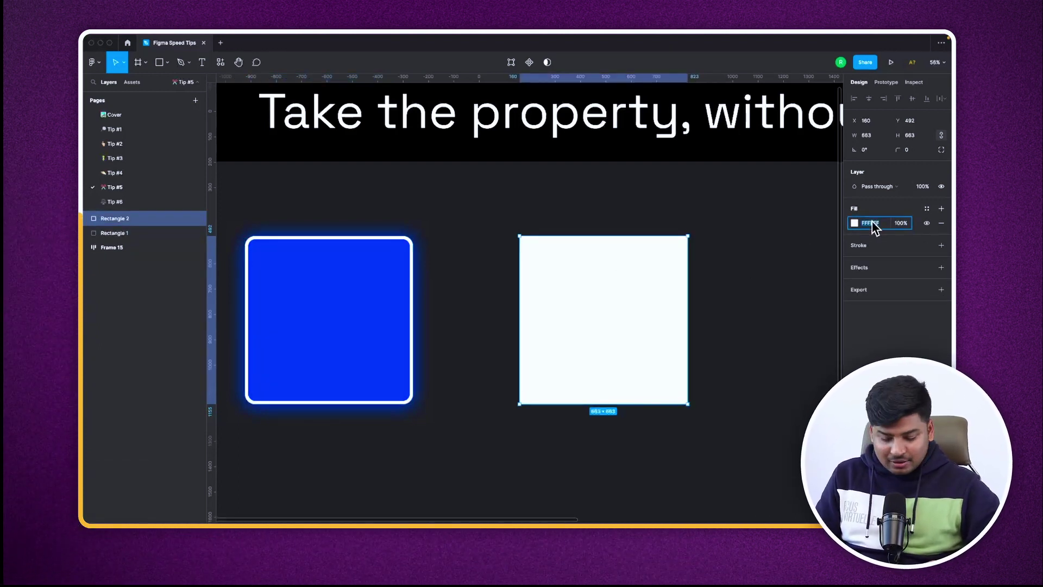
pyautogui.press('super+v')
pyautogui.press('Return')
pyautogui.press('super+z')
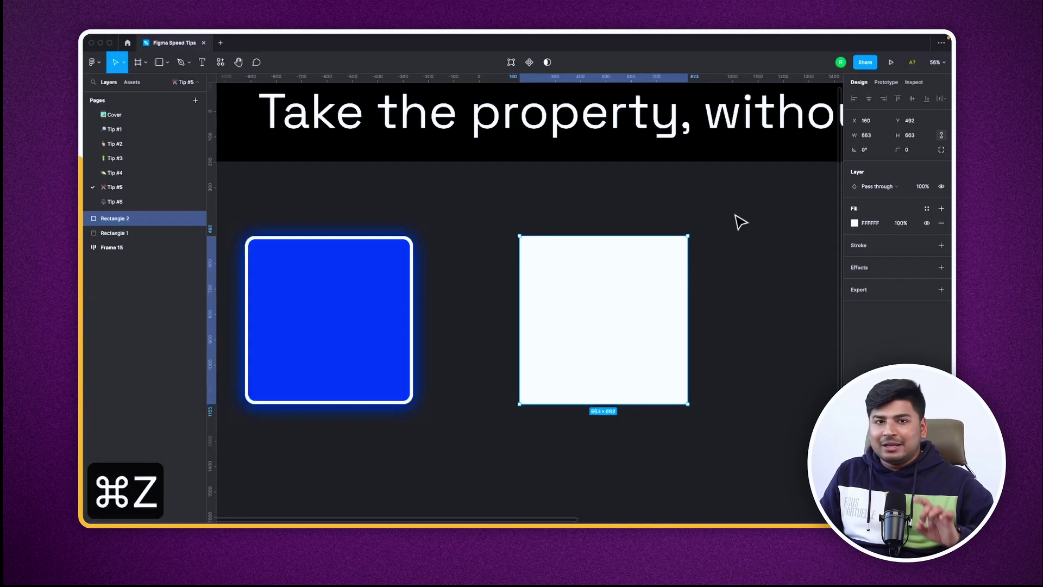
# Copy only Rectangle 1's 073FF5 fill entry and paste it onto Rectangle 2 as an additional fill
pyautogui.click(248, 356)
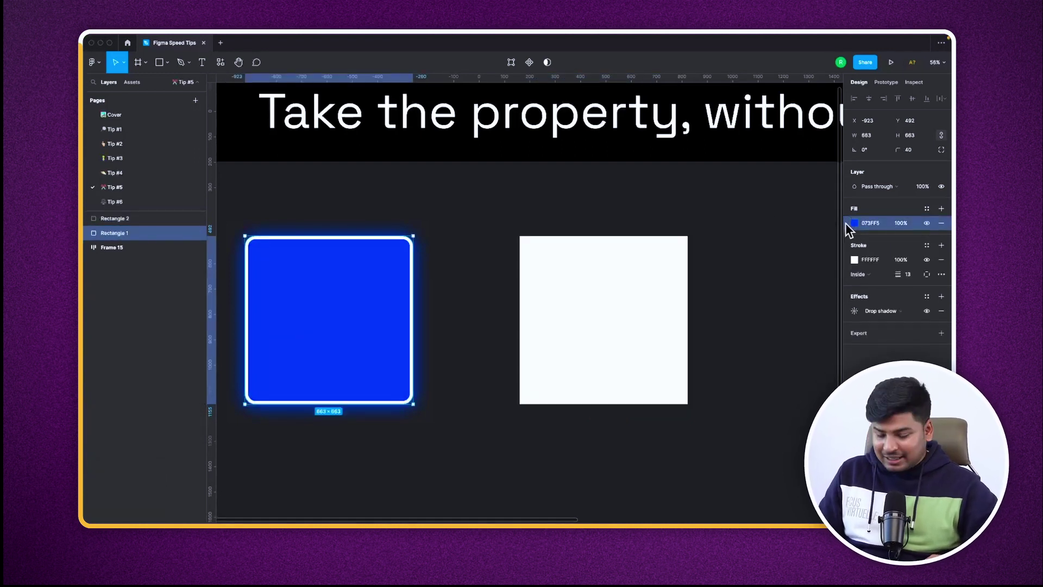
pyautogui.press('super+c')
pyautogui.click(608, 312)
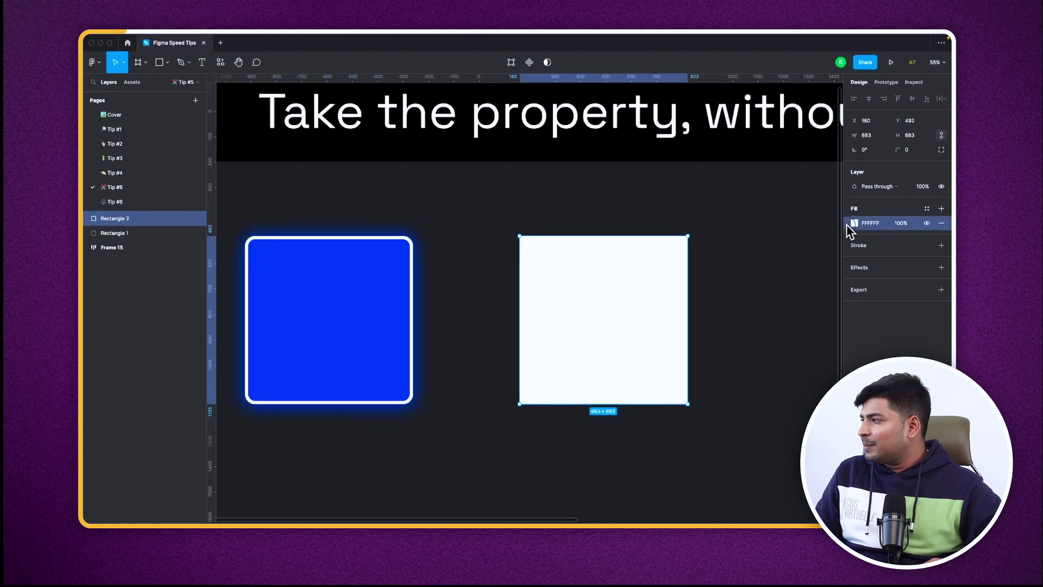
pyautogui.press('super+v')
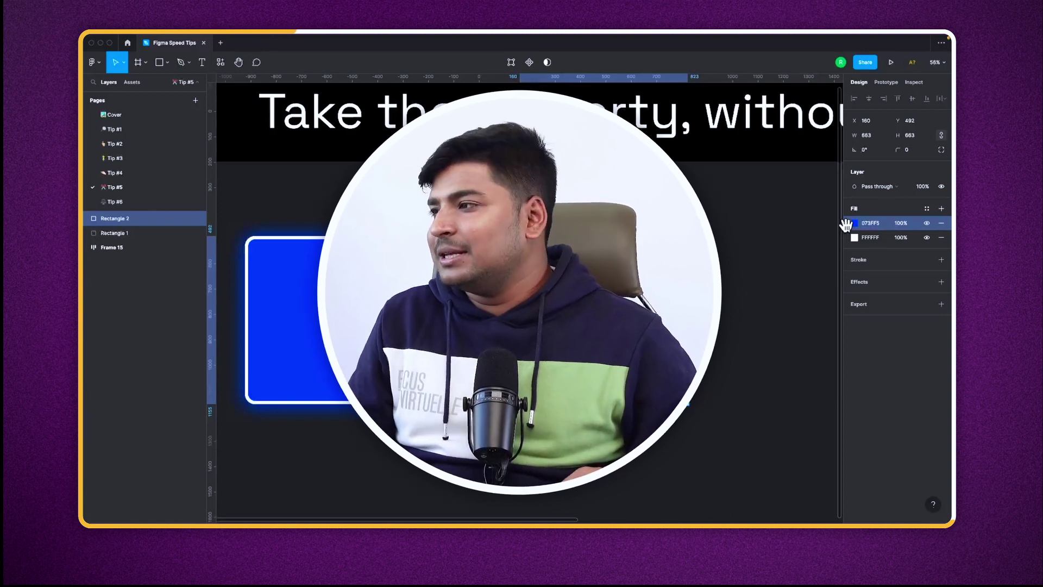
# Copy only Rectangle 1's white stroke entry onto Rectangle 2, undo the paste, and clear the selection
pyautogui.press('Tab')
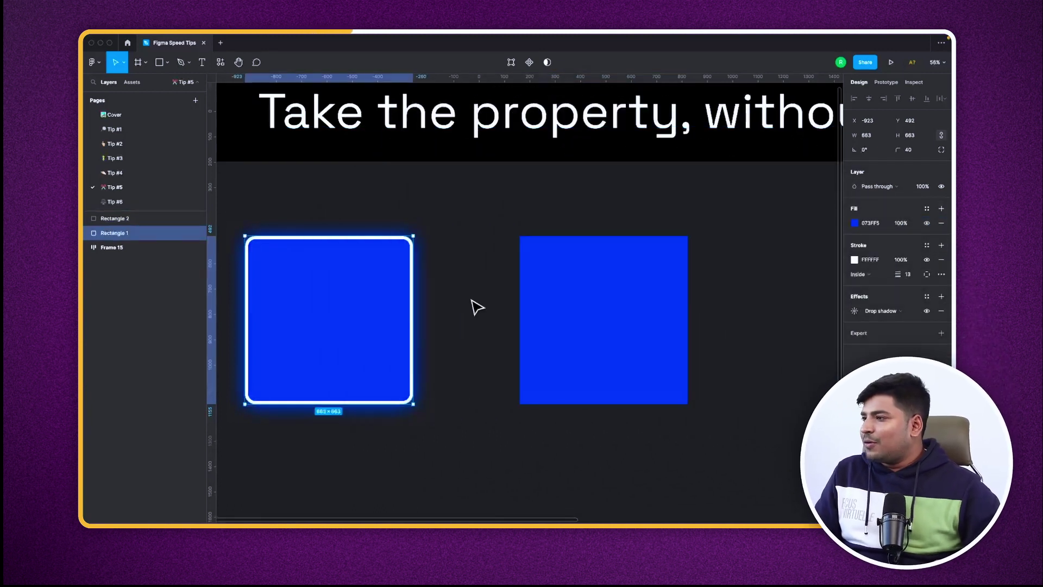
pyautogui.click(845, 258)
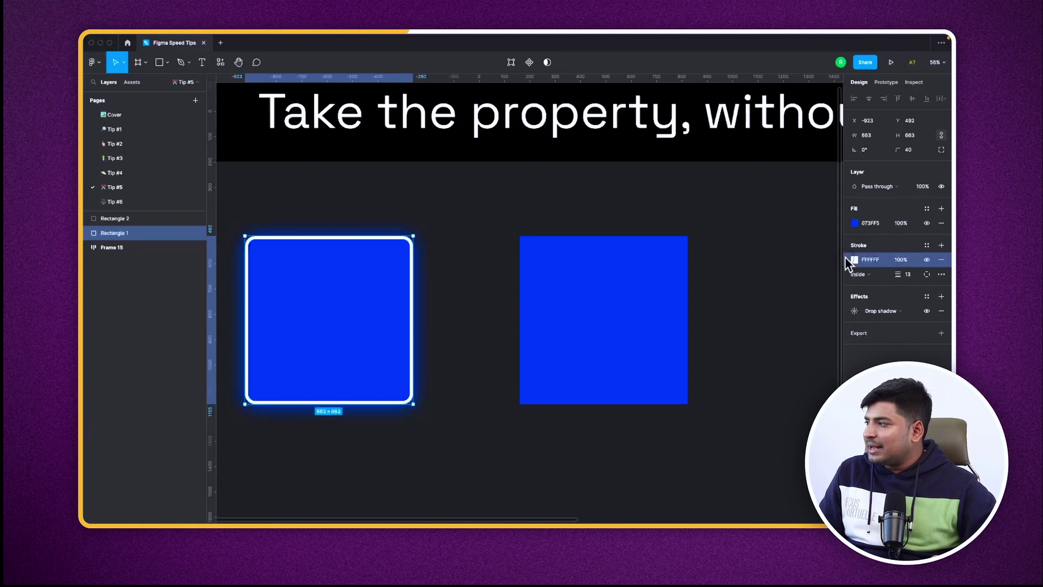
pyautogui.press('super+c')
pyautogui.click(562, 313)
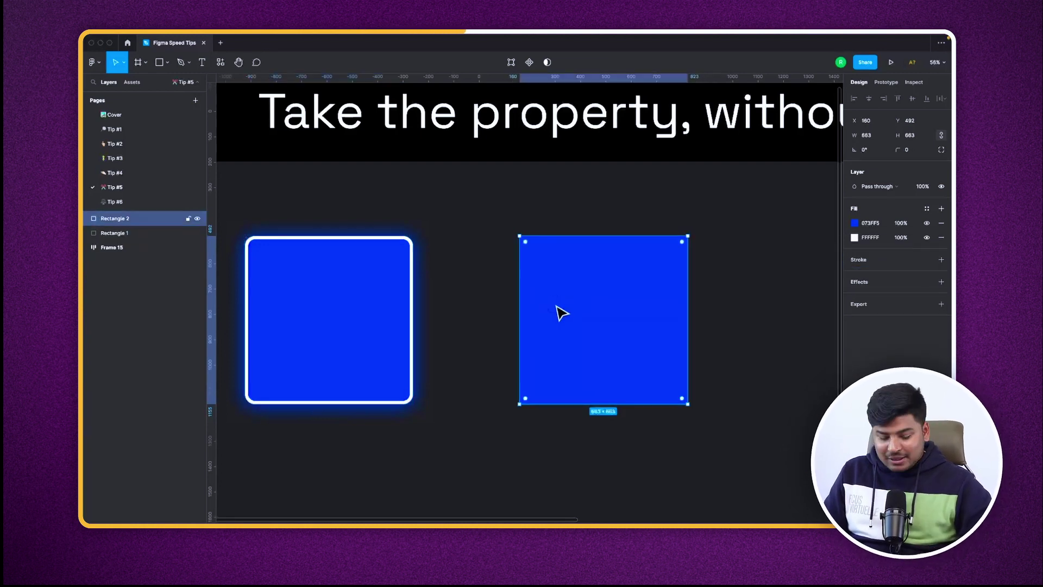
pyautogui.press('super+v')
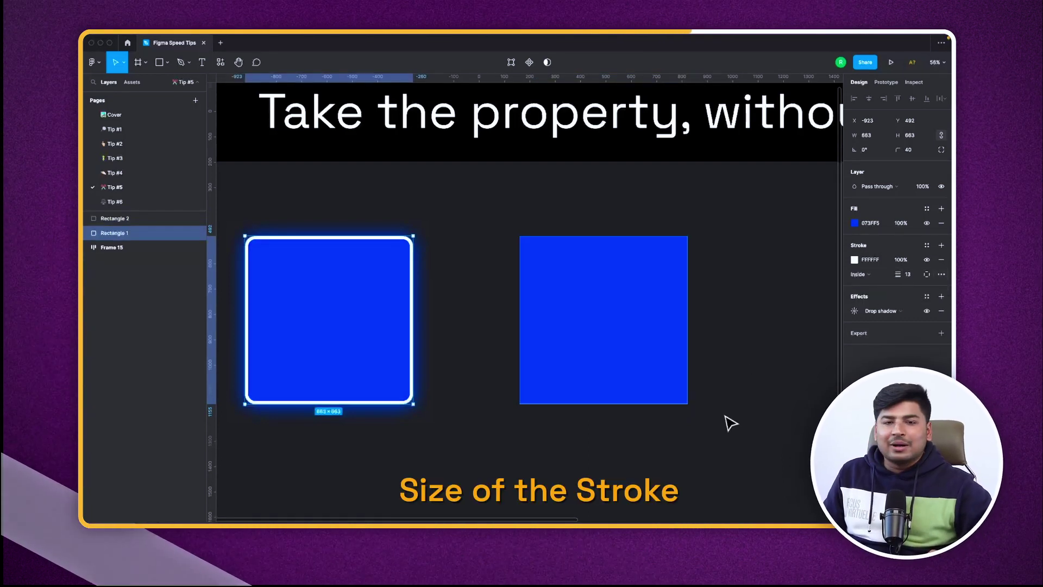
pyautogui.press('super+z')
pyautogui.press('super+z')
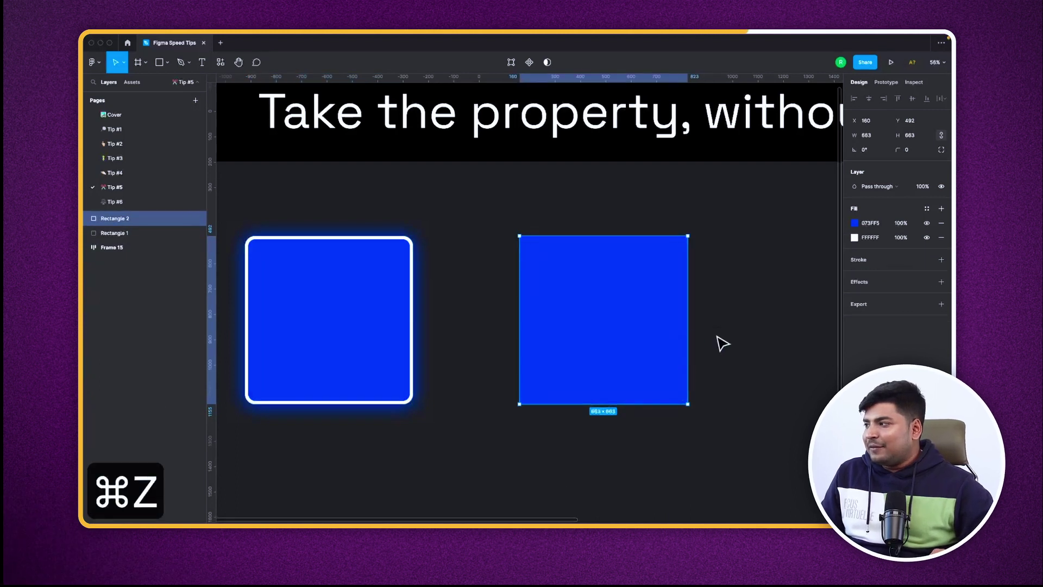
pyautogui.click(719, 342)
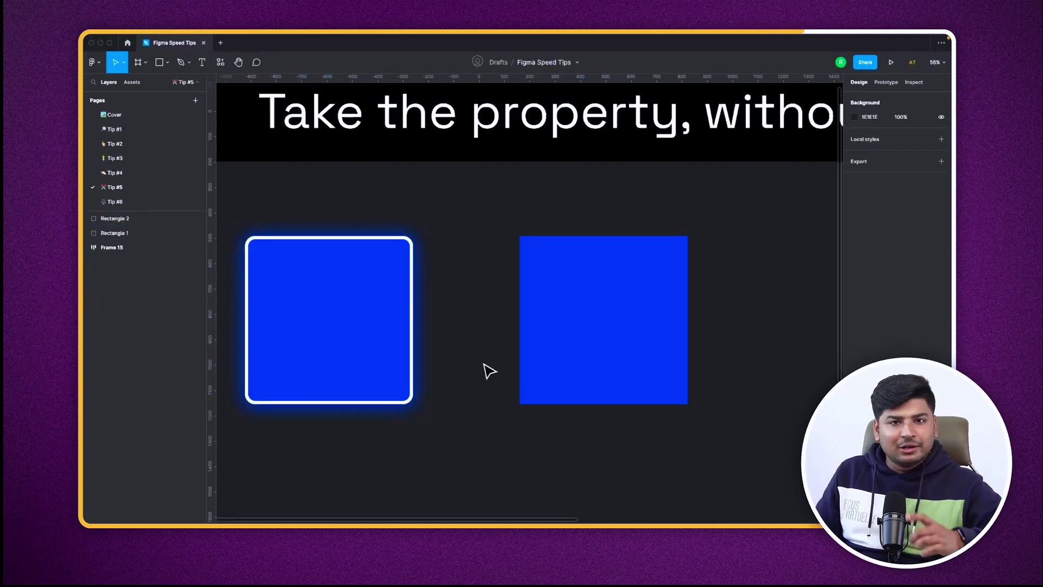
# Copy only Rectangle 1's drop shadow effect onto Rectangle 2, and undo the duplicate paste
pyautogui.click(384, 351)
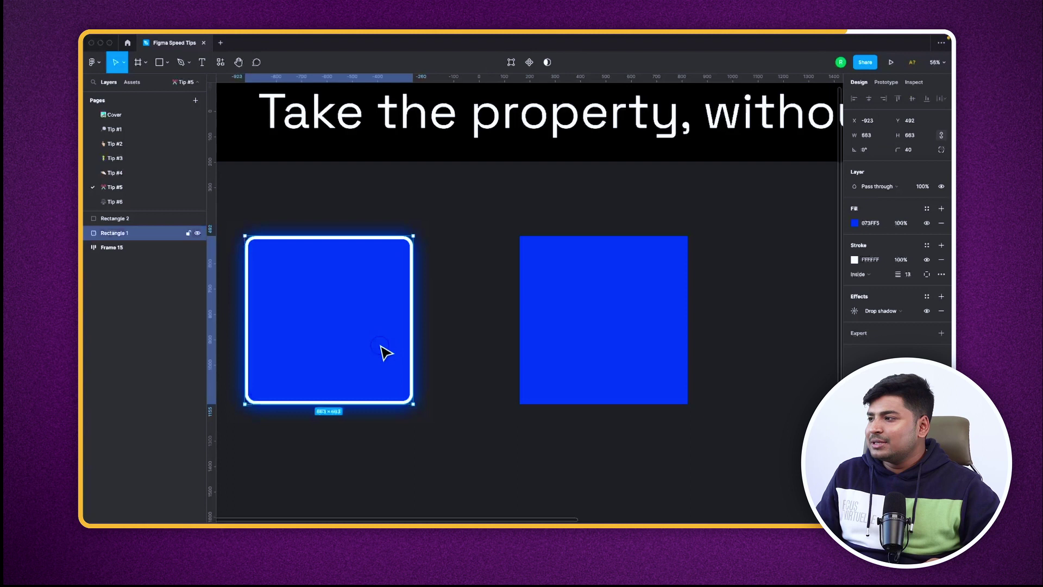
pyautogui.click(845, 309)
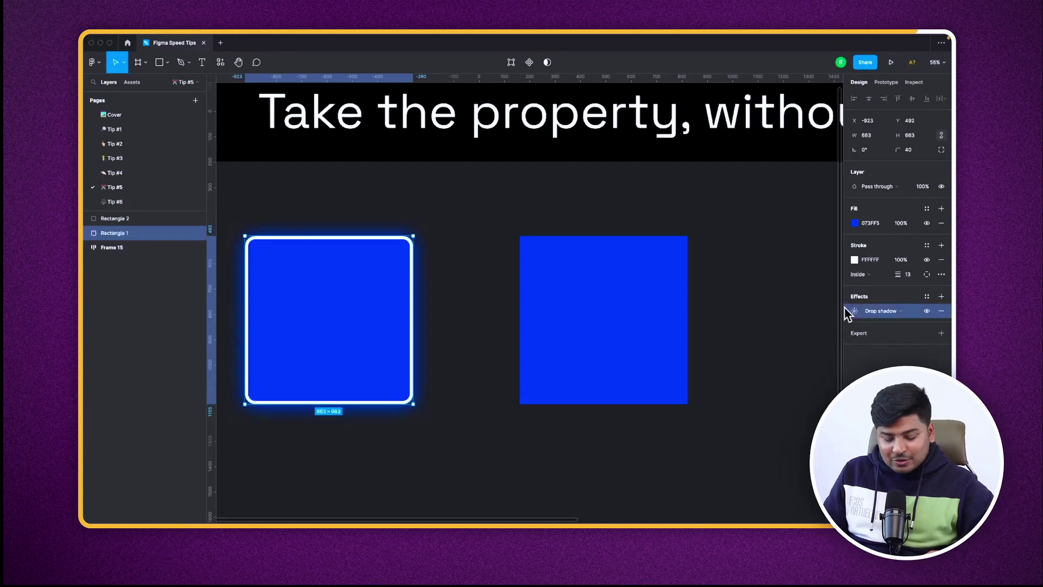
pyautogui.press('super+c')
pyautogui.click(637, 332)
pyautogui.press('super+v')
pyautogui.press('super+v')
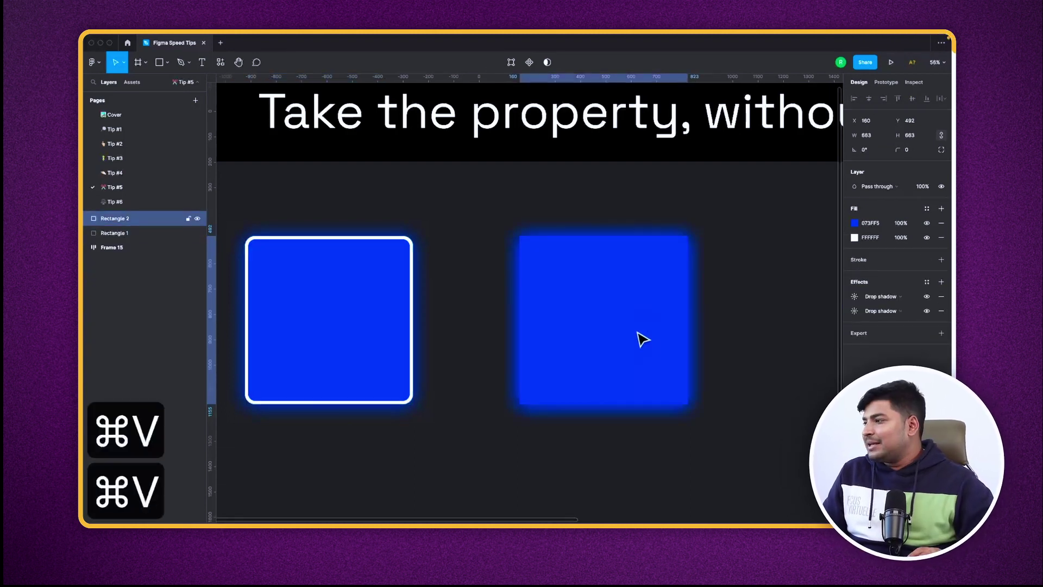
pyautogui.press('super+z')
pyautogui.click(738, 373)
pyautogui.click(639, 352)
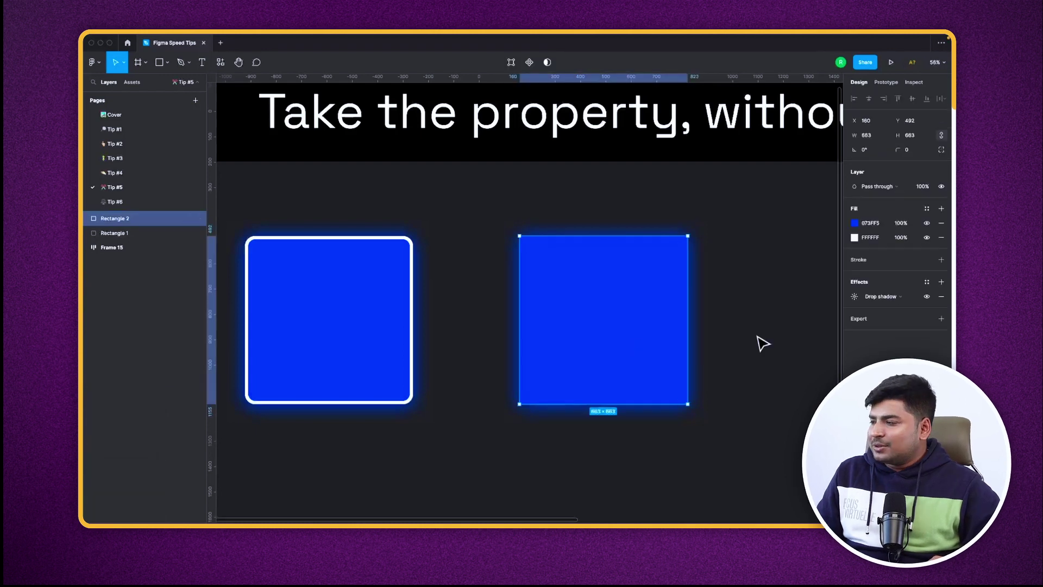
pyautogui.press('super+z')
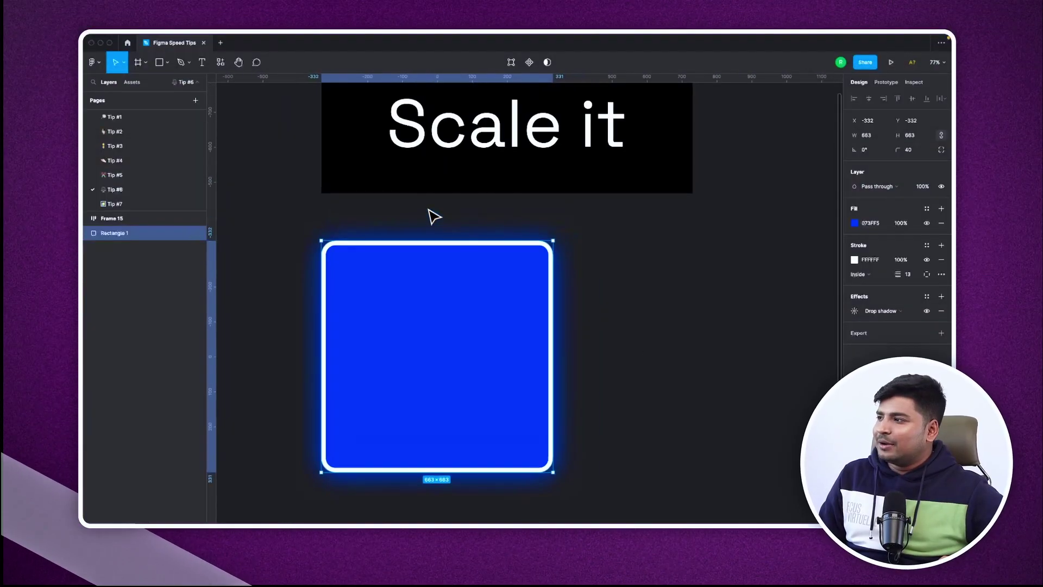
# Resize Rectangle 1 on the Tip #6 page freely from its upper-right corner, and undo the resize
pyautogui.scroll(-3, 435, 218)
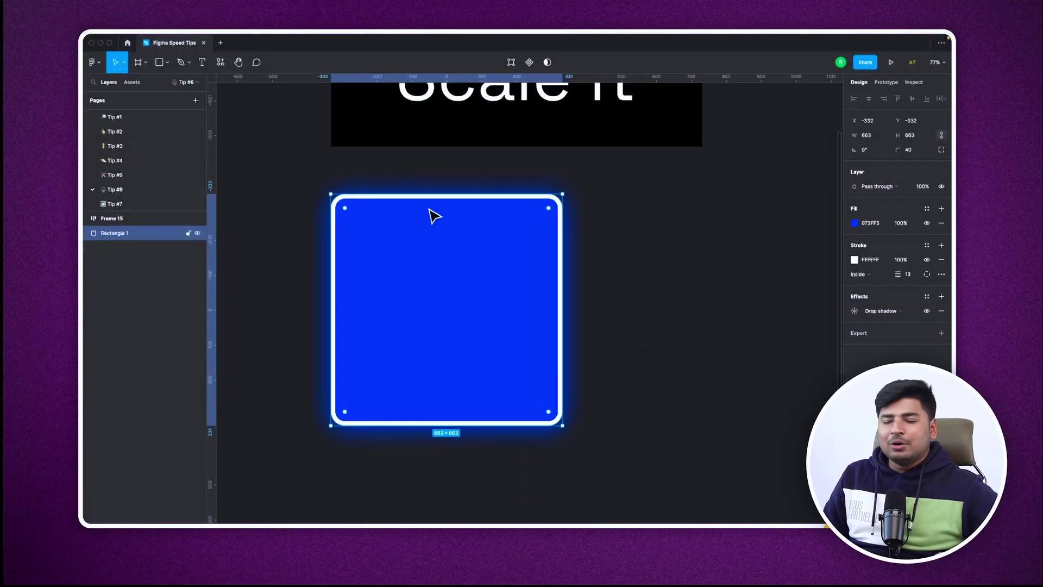
pyautogui.scroll(-2, 434, 216)
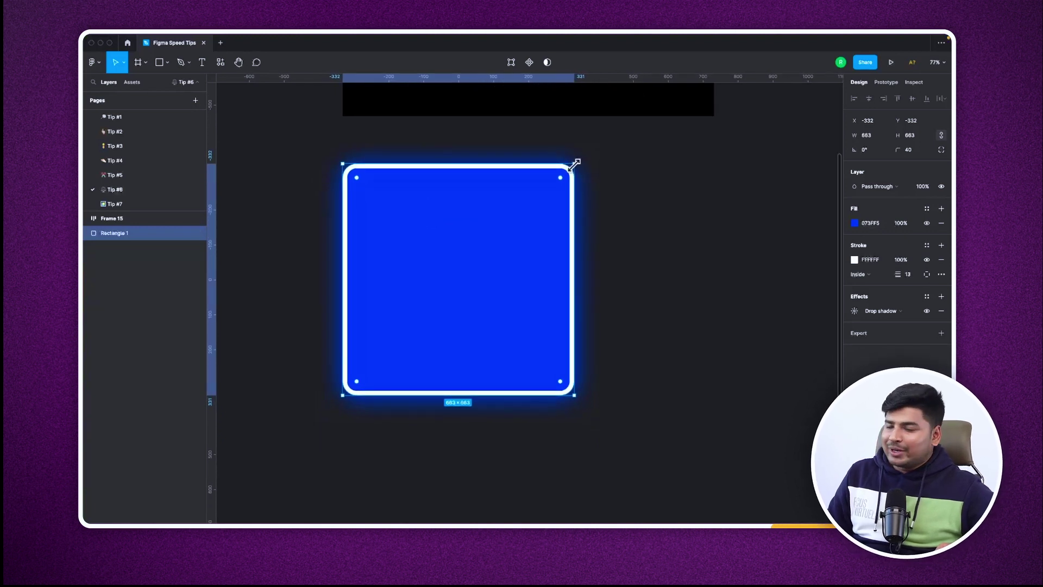
pyautogui.hscroll(-1, 575, 164)
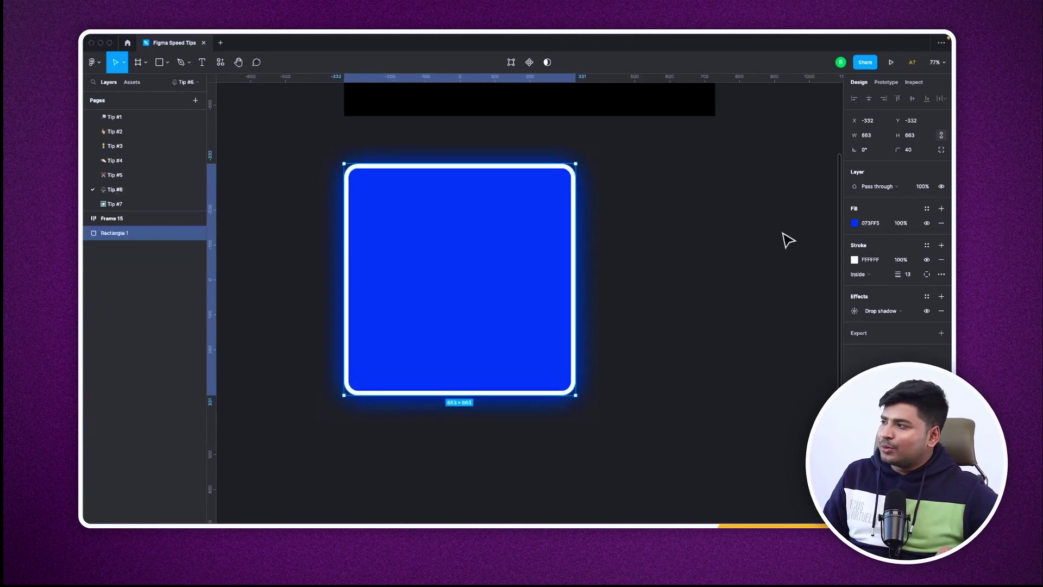
pyautogui.moveTo(575, 164); pyautogui.dragTo(631, 260)
pyautogui.press('super+z')
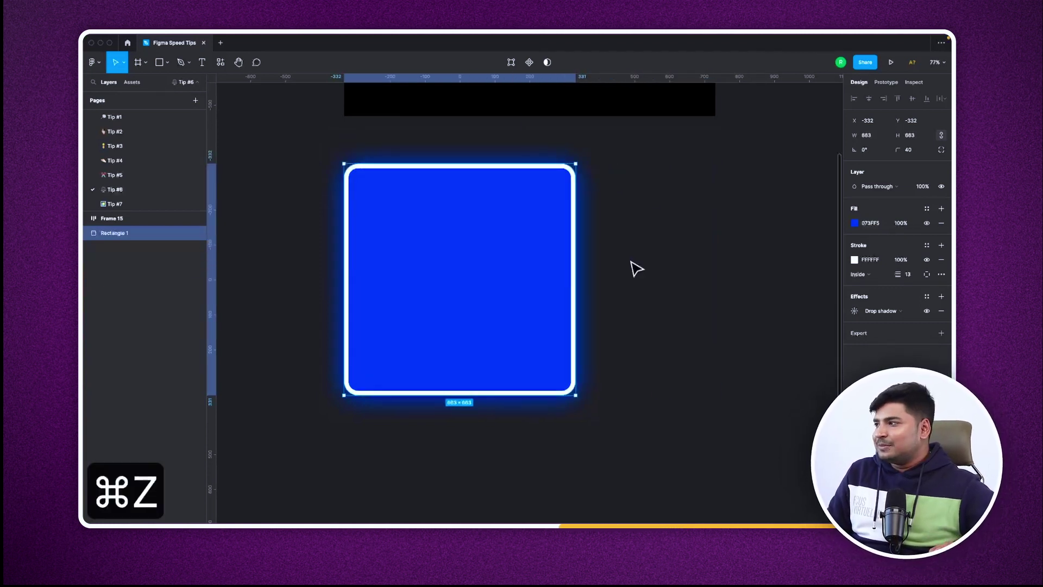
# Resize Rectangle 1 to about 845 × 671 from its upper-right corner, undo the resize, and clear the selection
pyautogui.moveTo(575, 164); pyautogui.dragTo(640, 161)
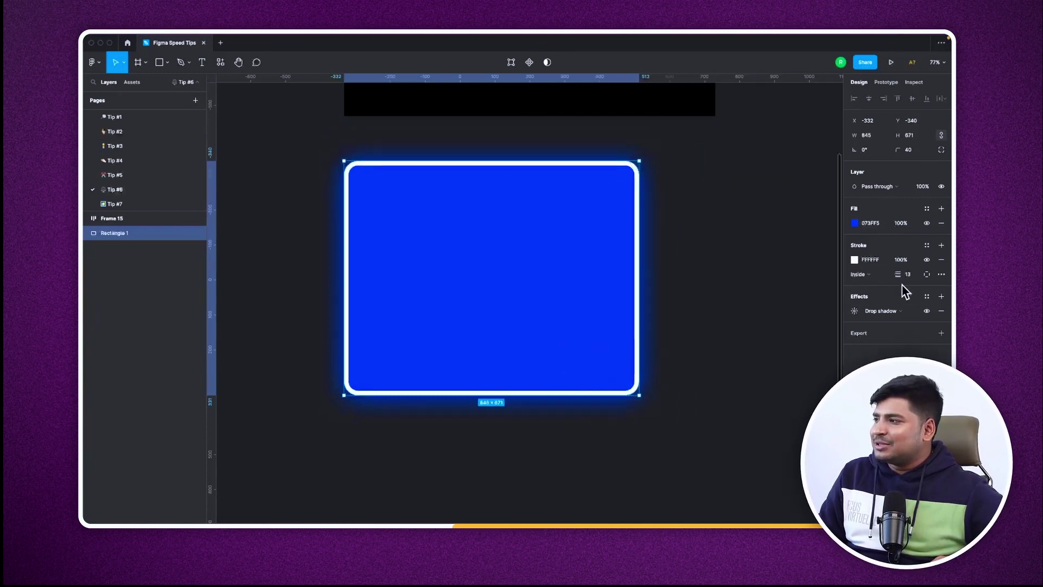
pyautogui.press('super+z')
pyautogui.click(687, 293)
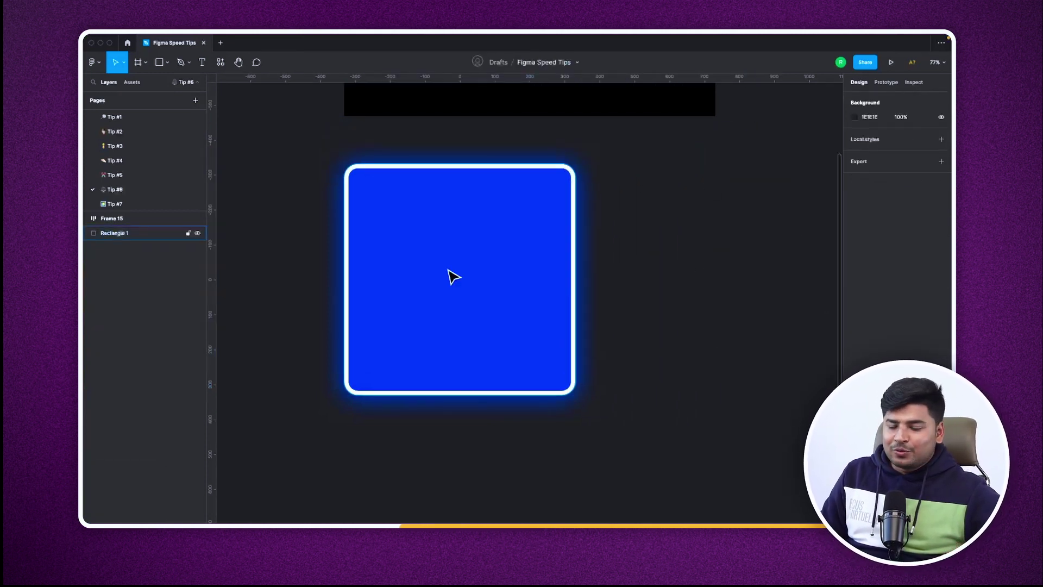
# Scale Rectangle 1 proportionally from its upper-right corner to about 504 × 504 and to about 691 × 691, undoing each change
pyautogui.click(454, 277)
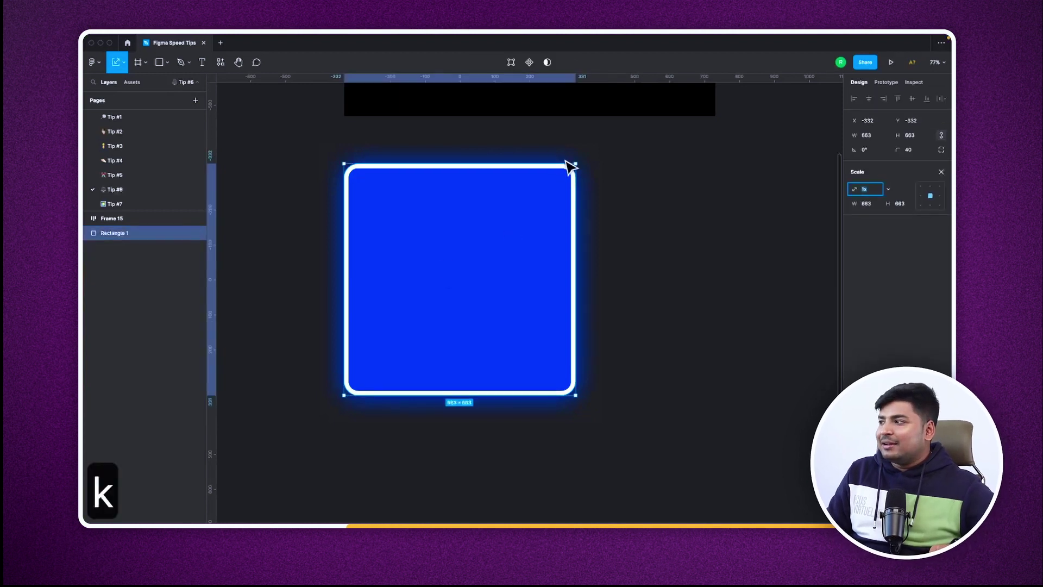
pyautogui.moveTo(579, 162); pyautogui.dragTo(521, 277)
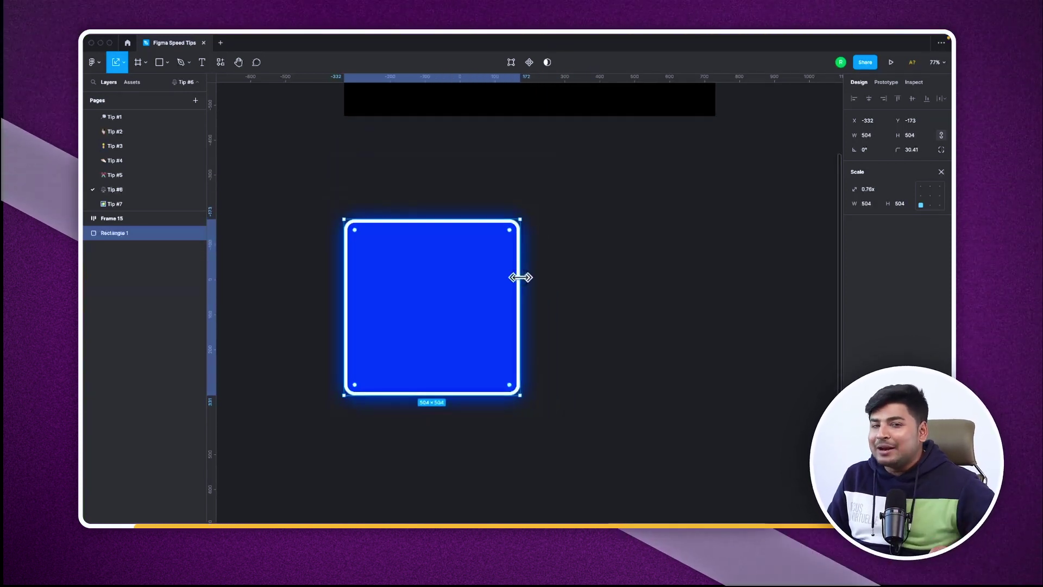
pyautogui.press('super+z')
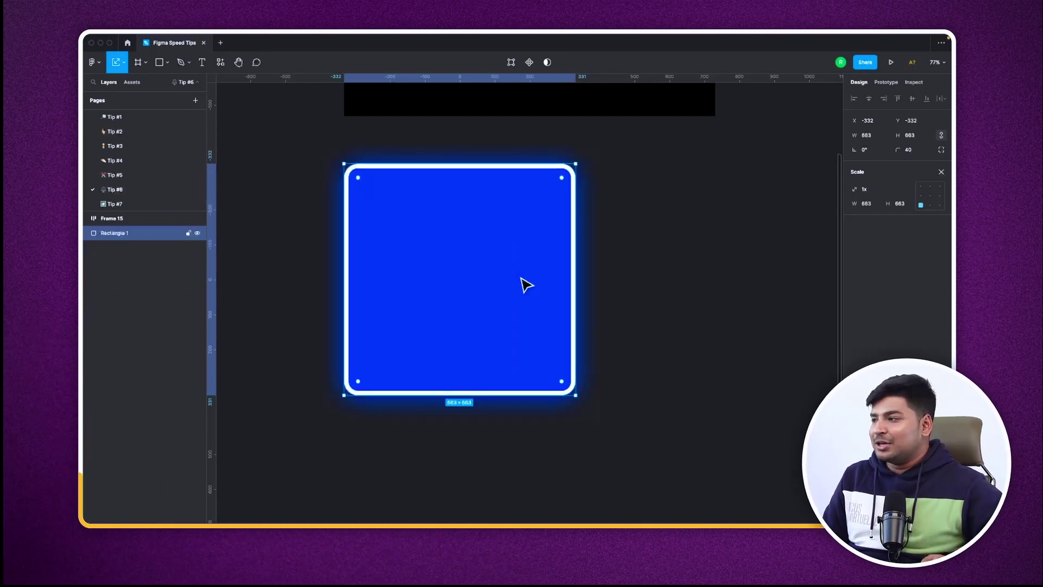
pyautogui.moveTo(579, 163)
pyautogui.mouseDown()
pyautogui.moveTo(494, 239)
pyautogui.moveTo(598, 154)
pyautogui.moveTo(522, 220)
pyautogui.moveTo(559, 182)
pyautogui.moveTo(540, 203)
pyautogui.moveTo(586, 175)
pyautogui.mouseUp()
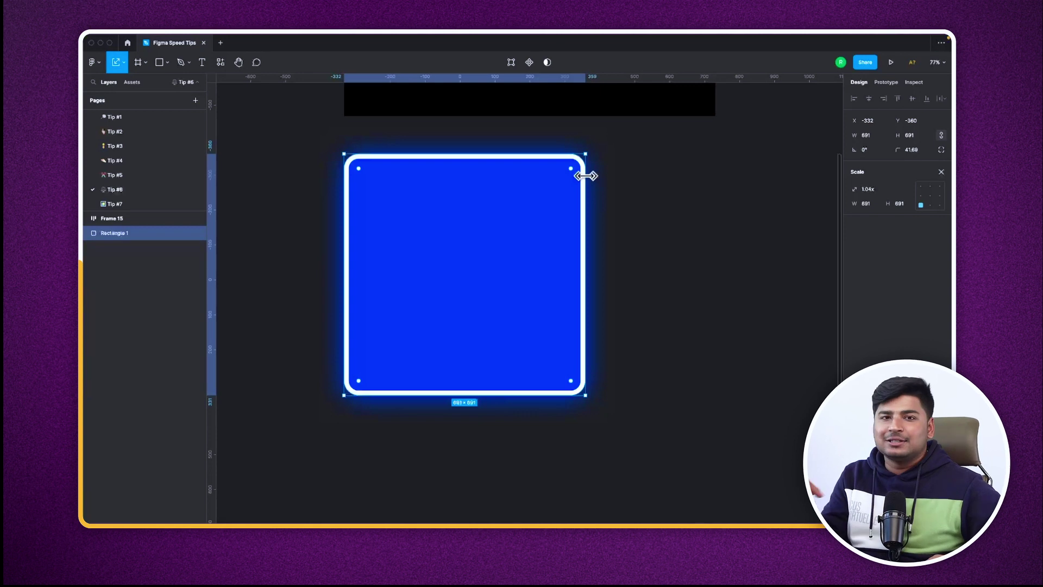
pyautogui.press('super+z')
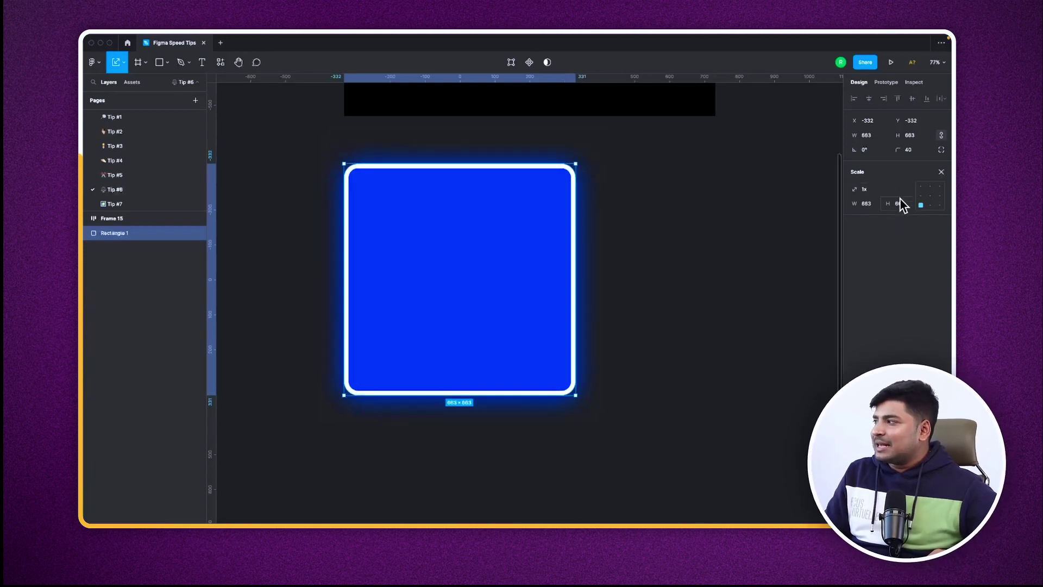
# Set Rectangle 1's scaled width to 500 so the whole object scales proportionally
pyautogui.click(875, 192)
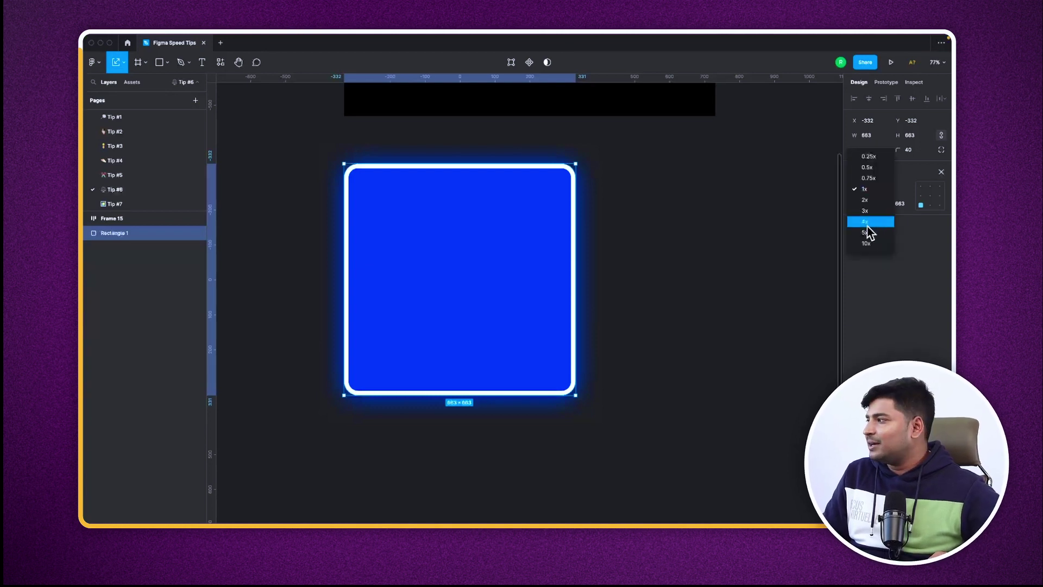
pyautogui.click(870, 261)
pyautogui.write('5')
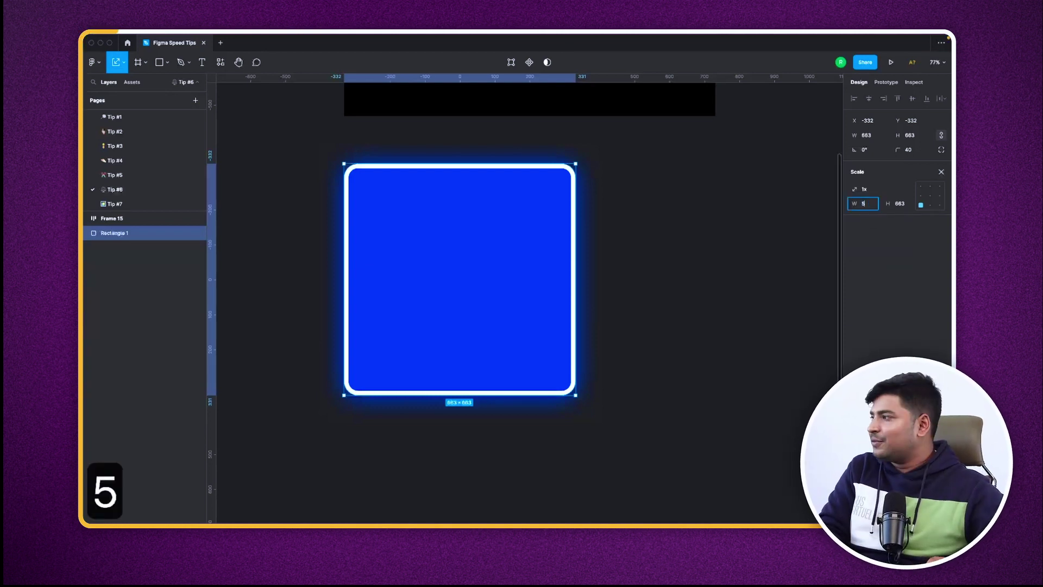
pyautogui.write('00')
pyautogui.press('Return')
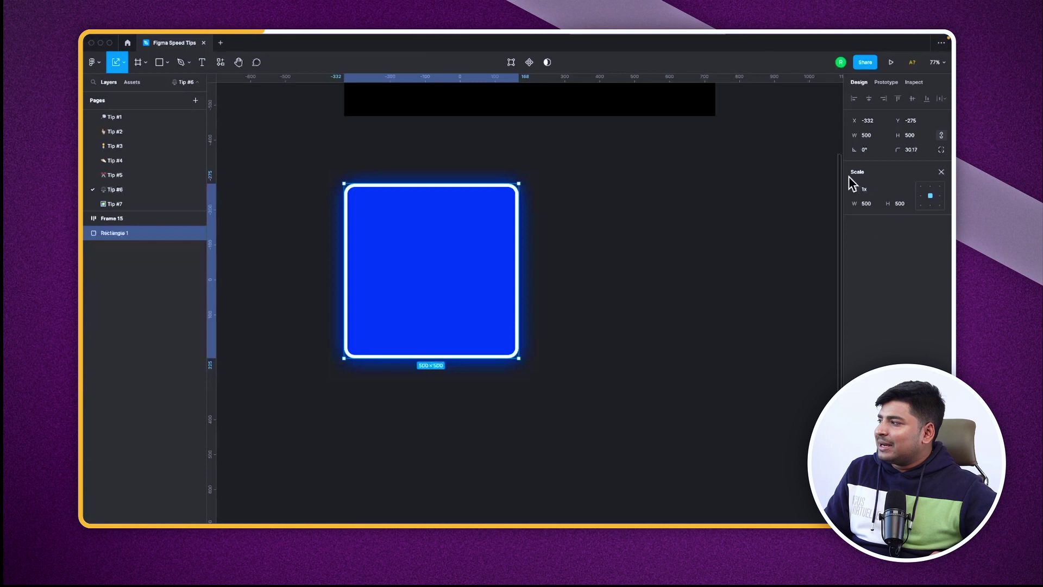
# Scale Rectangle 1 by 2x from its centre anchor, and undo the scaling
pyautogui.click(887, 190)
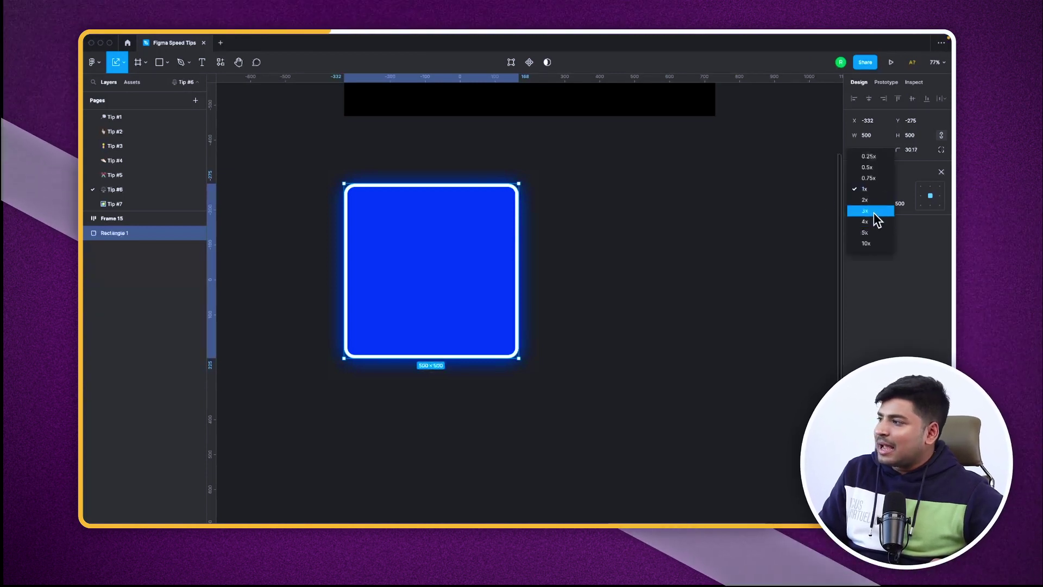
pyautogui.click(872, 201)
pyautogui.scroll(-3, 566, 317)
pyautogui.moveTo(565, 317)
pyautogui.mouseDown()
pyautogui.moveTo(637, 345)
pyautogui.moveTo(576, 322)
pyautogui.mouseUp()
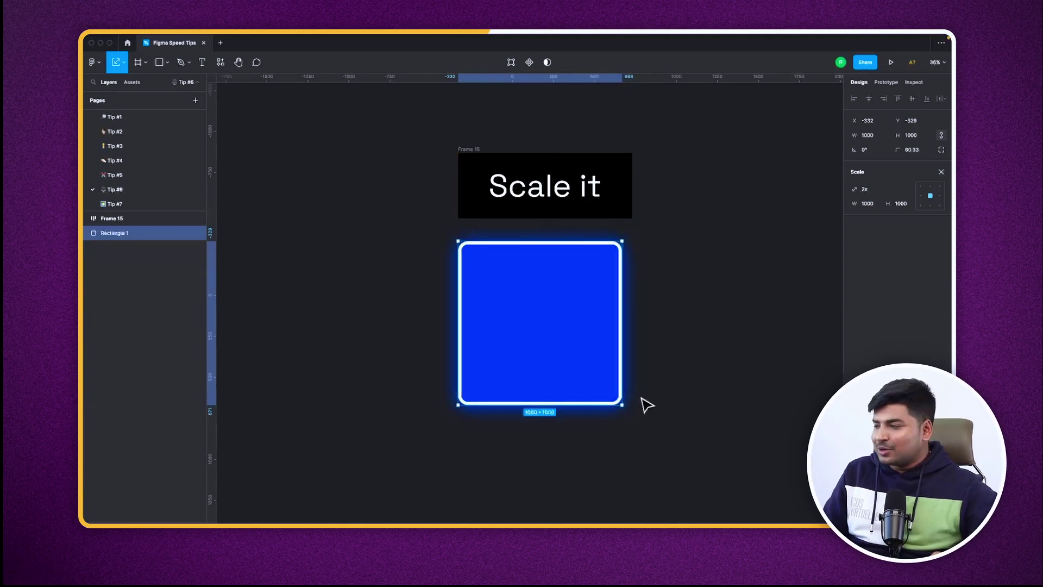
pyautogui.press('super+z')
pyautogui.press('super+z')
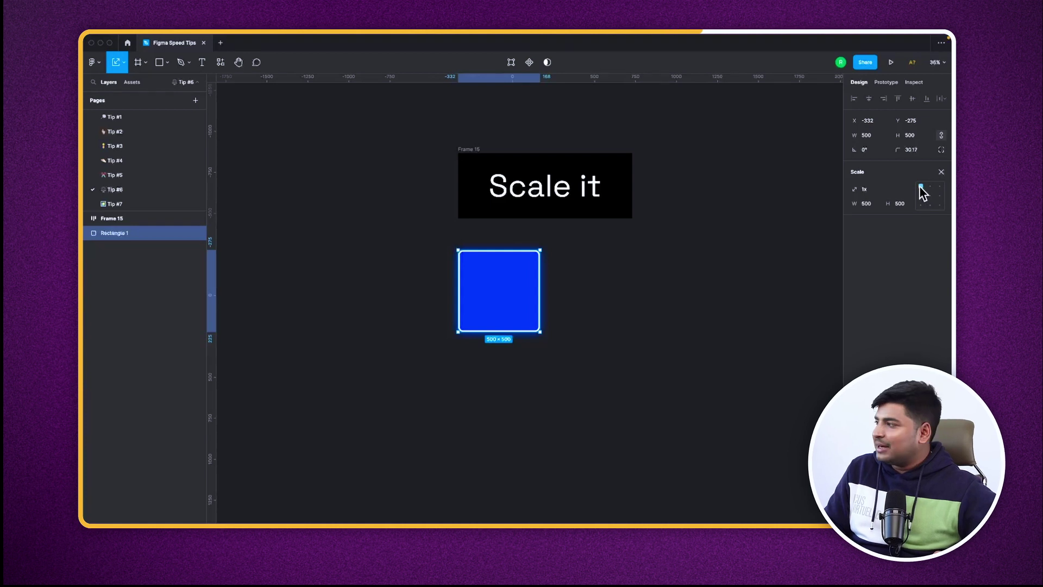
# Scale Rectangle 1 by 2x with the scale anchor at its upper-left corner
pyautogui.click(877, 188)
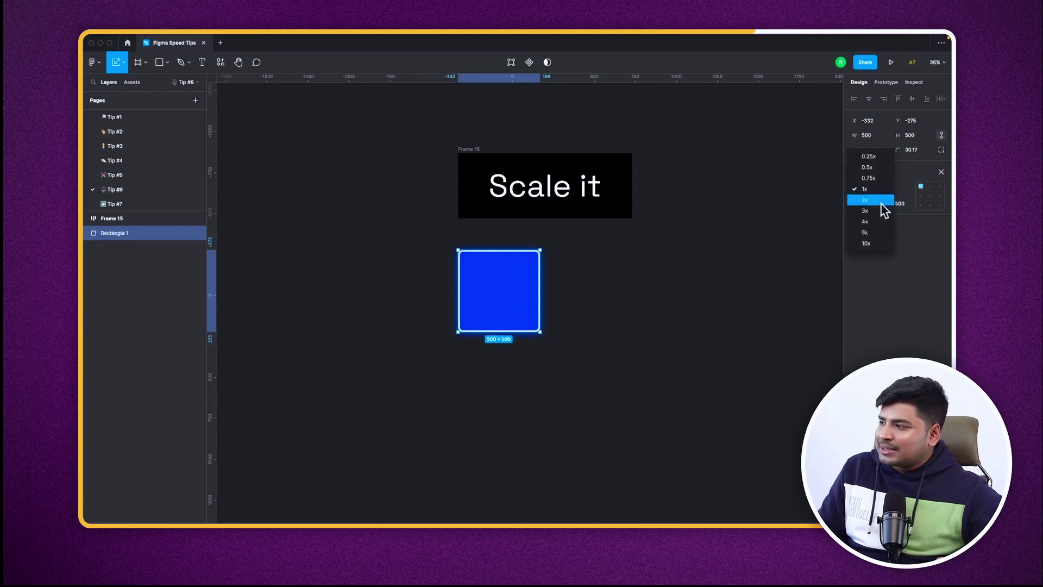
pyautogui.click(882, 203)
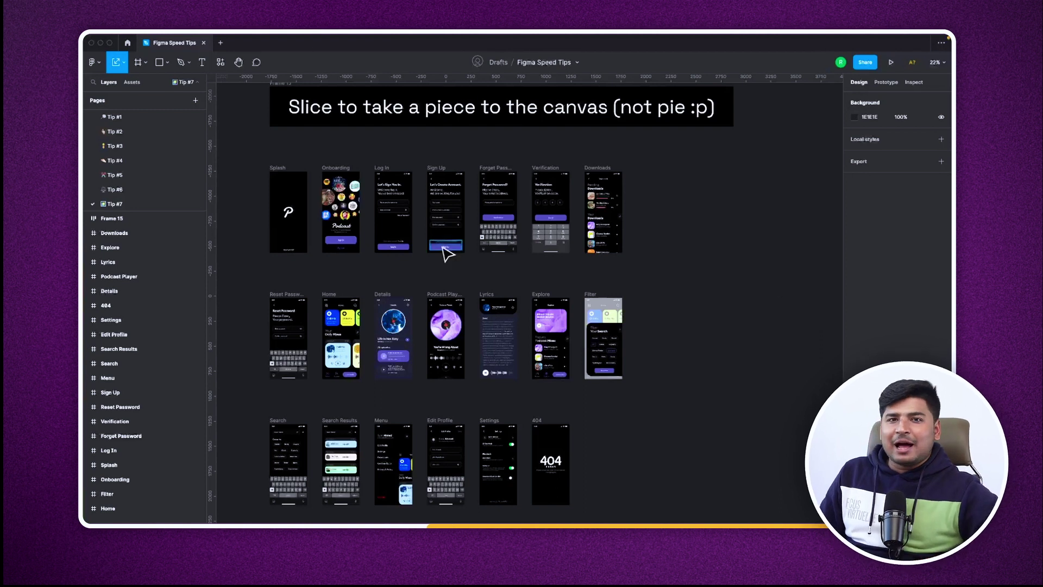
# Draw a slice of about 3695 × 1137 around the first row of app screens, from Splash to Downloads, on the Tip #7 page
pyautogui.click(133, 62)
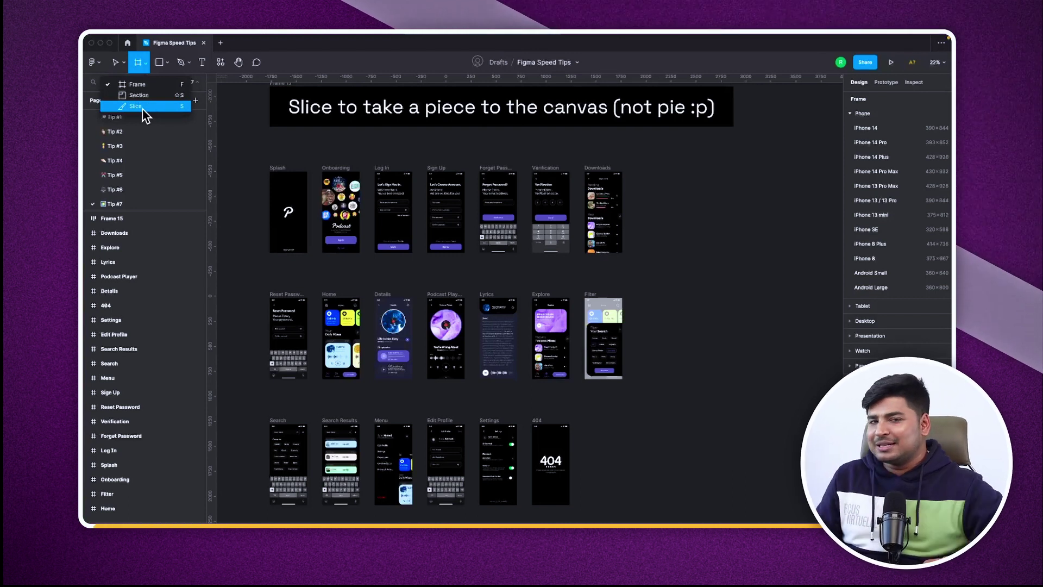
pyautogui.press('Escape')
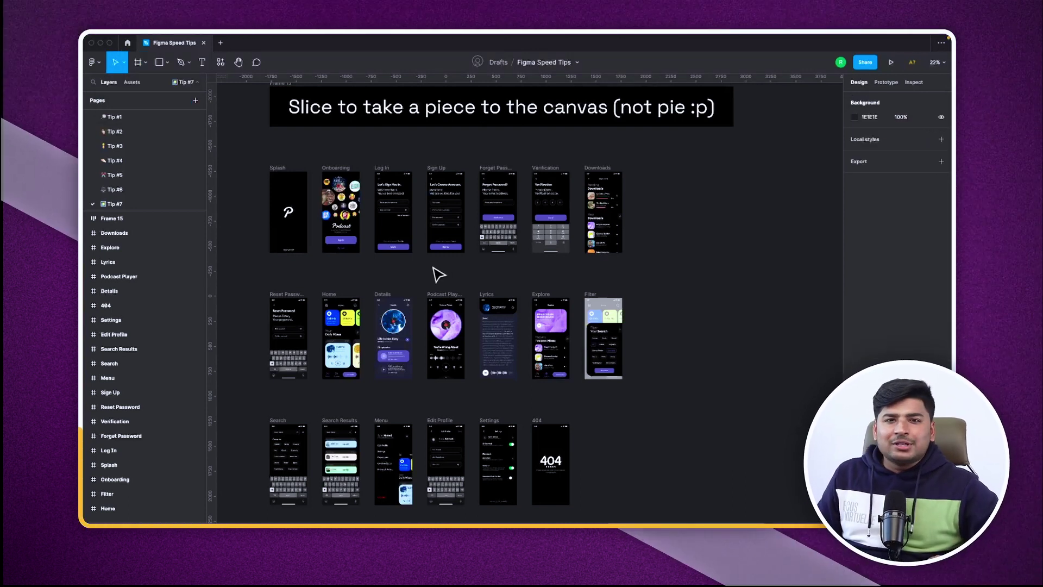
pyautogui.scroll(5, 307, 205)
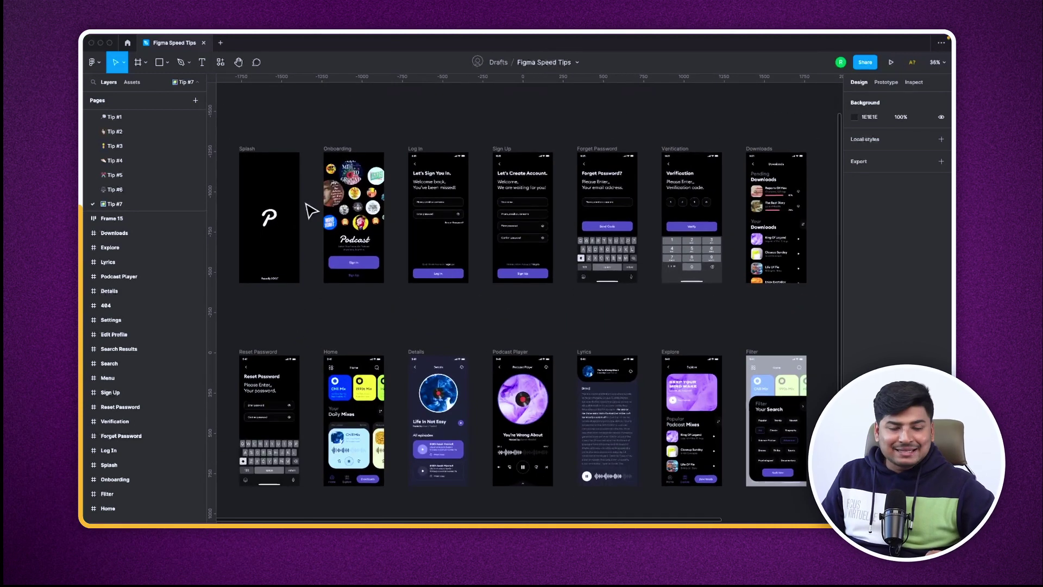
pyautogui.hotkey('shift', 'p')
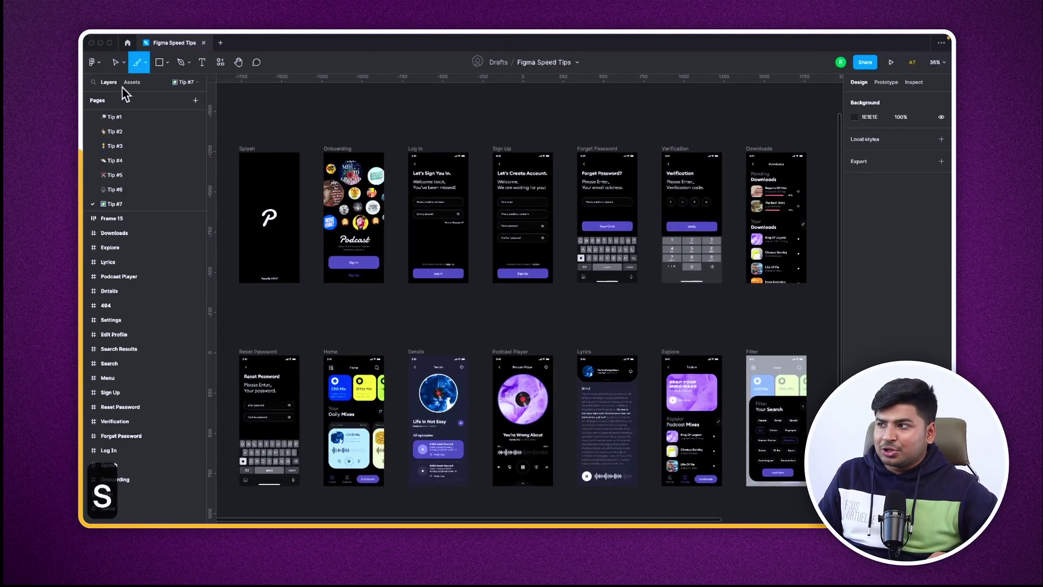
pyautogui.click(145, 63)
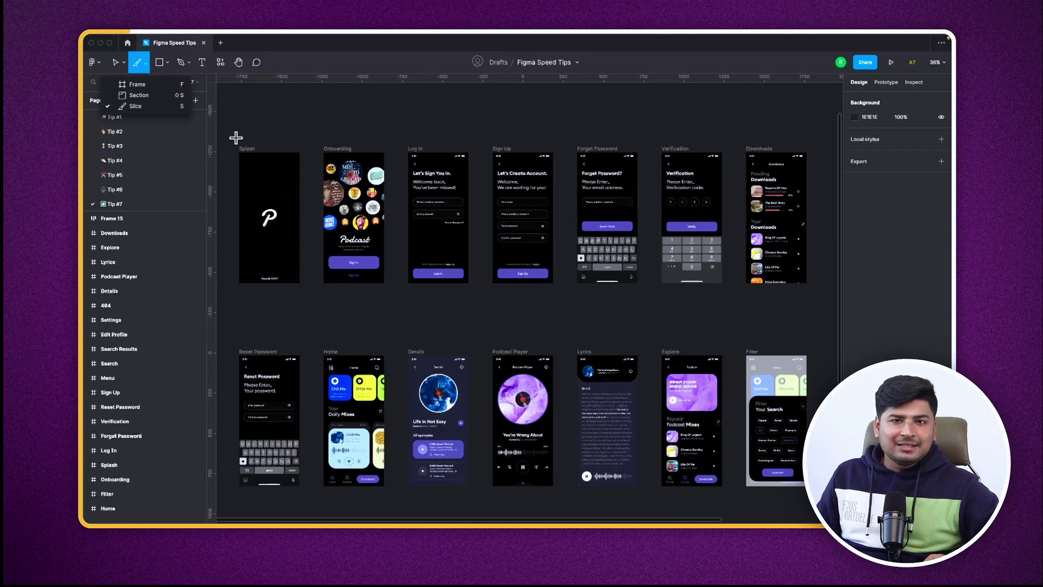
pyautogui.moveTo(227, 129); pyautogui.dragTo(823, 313)
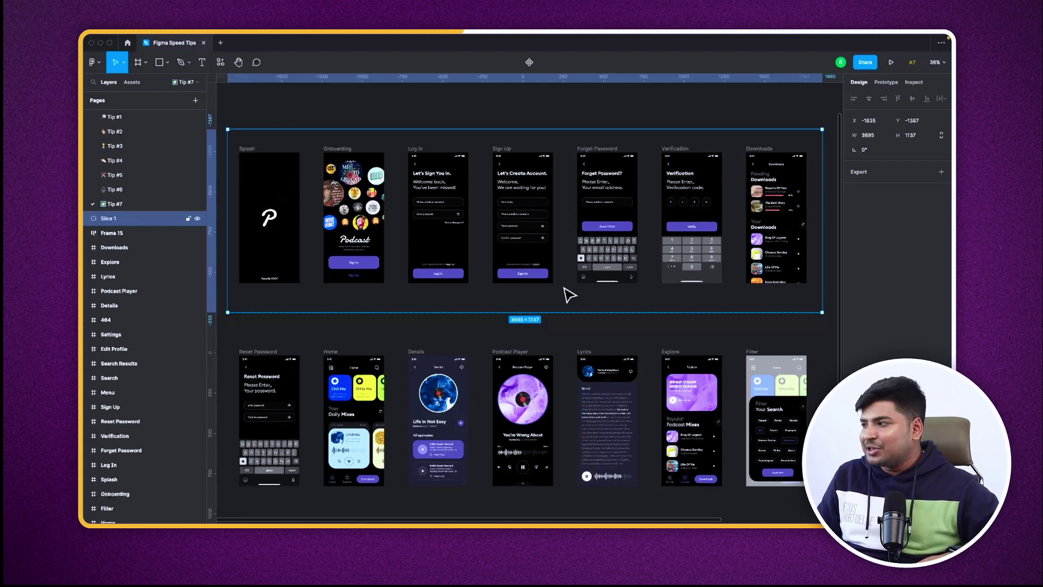
# Copy the slice as PNG, paste the image onto the canvas, and move it to the empty area beside the first row of screens
pyautogui.press('shift+super+c')
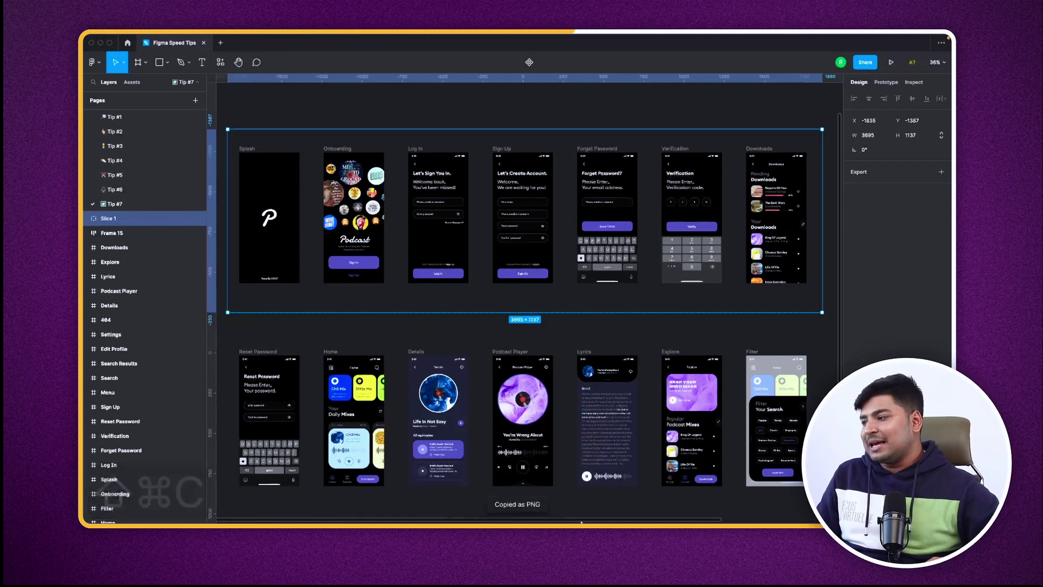
pyautogui.click(483, 114)
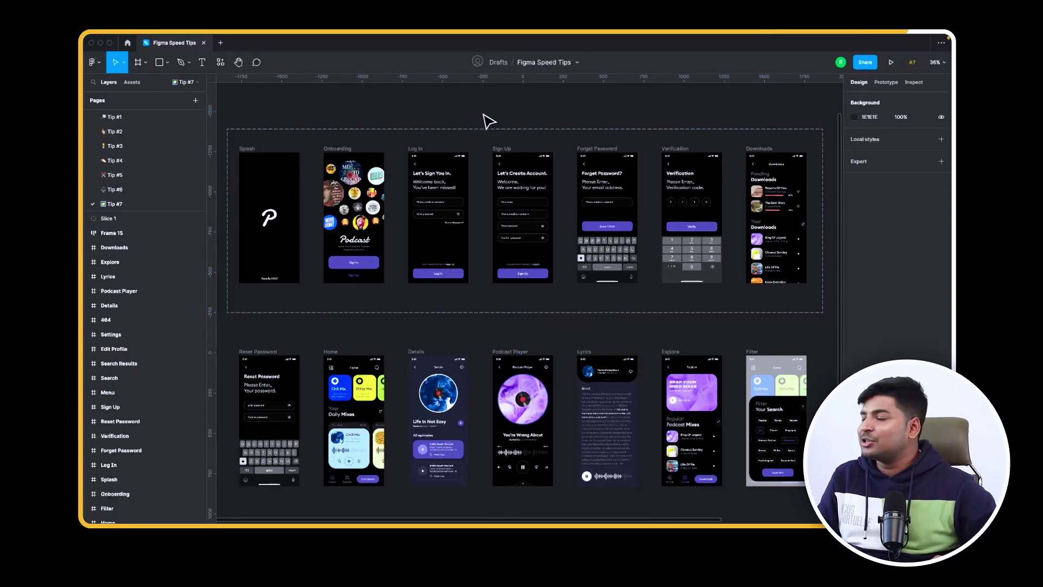
pyautogui.scroll(-5, 489, 121)
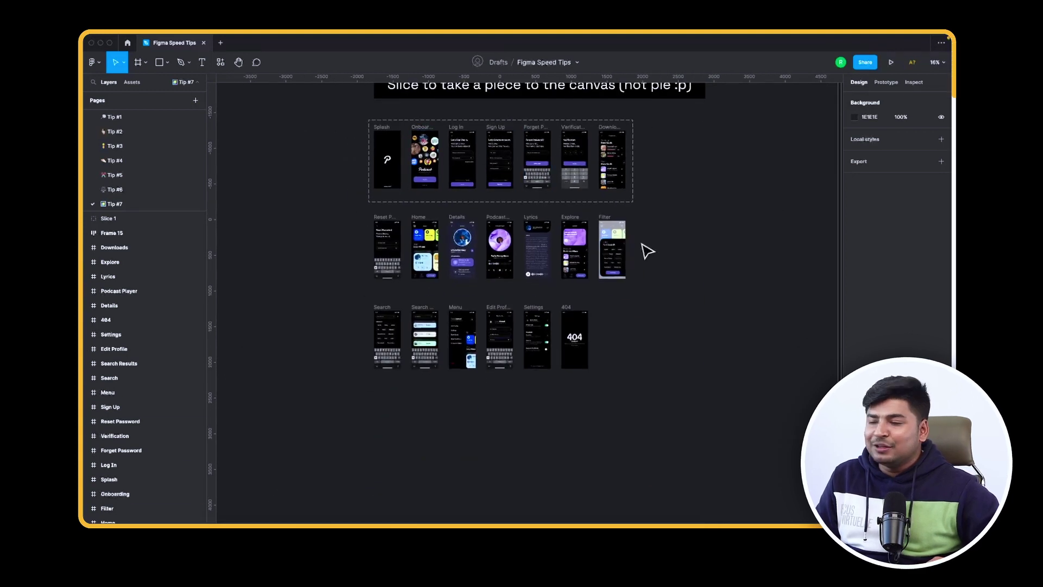
pyautogui.scroll(3, 645, 249)
pyautogui.hscroll(3, 645, 249)
pyautogui.press('super+v')
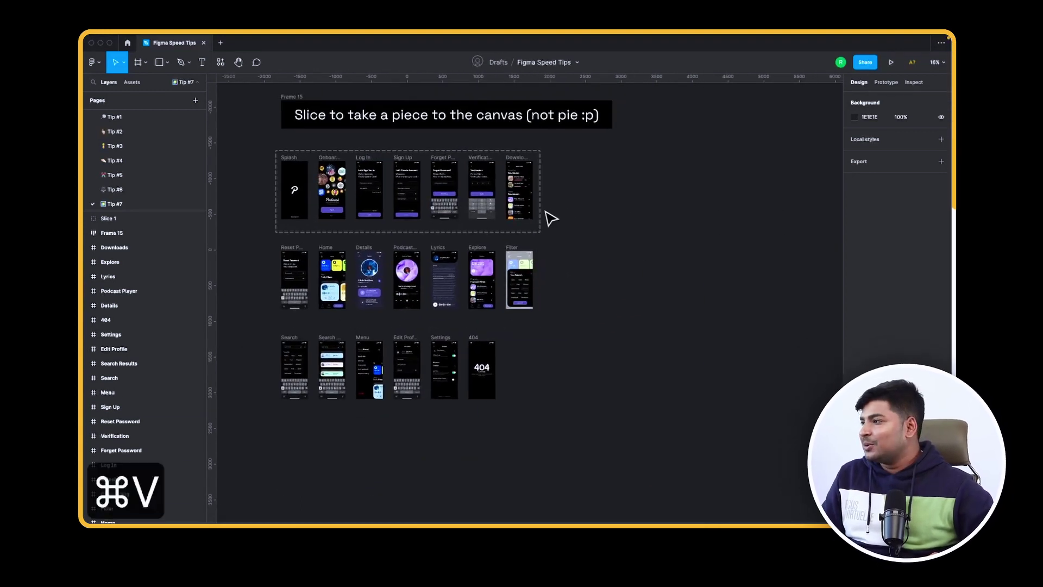
pyautogui.moveTo(557, 280); pyautogui.dragTo(730, 185)
pyautogui.click(705, 266)
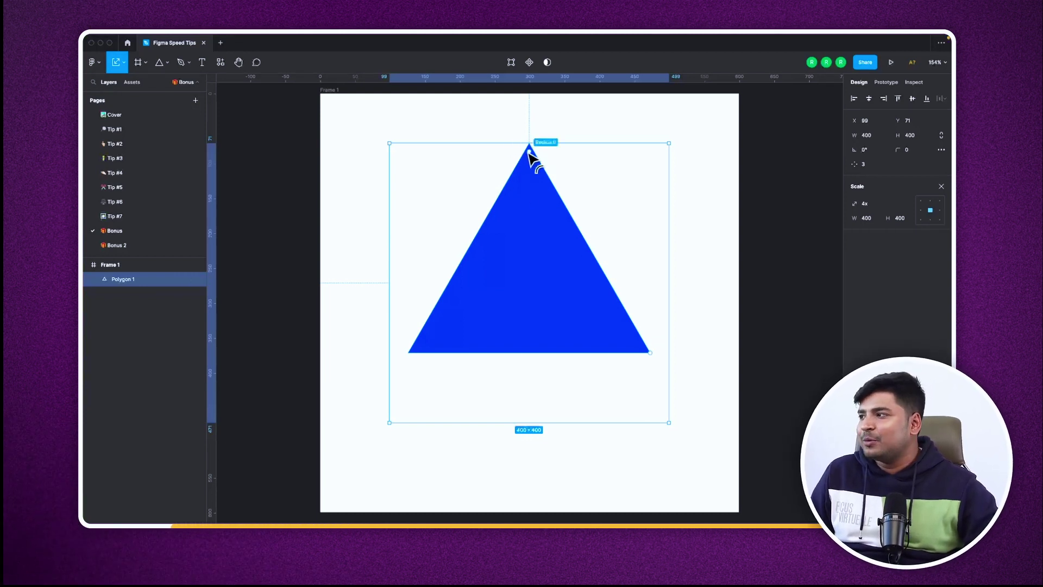
# Try Polygon 1's corner radius handle and point counts of 6 and 4 on the Bonus page, and undo the changes
pyautogui.moveTo(530, 152)
pyautogui.mouseDown()
pyautogui.moveTo(543, 198)
pyautogui.moveTo(536, 139)
pyautogui.mouseUp()
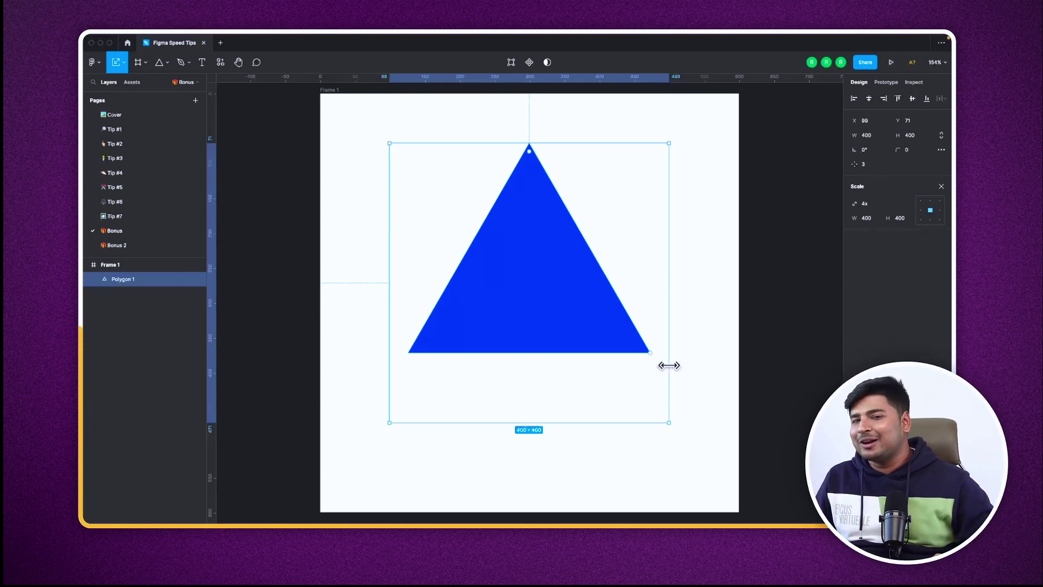
pyautogui.moveTo(652, 348); pyautogui.dragTo(656, 220)
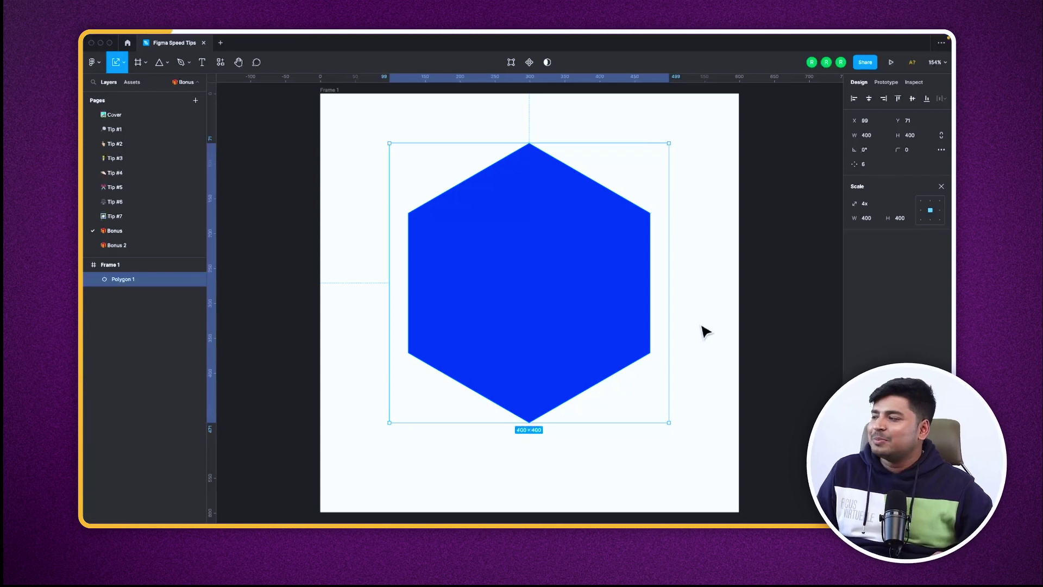
pyautogui.moveTo(655, 217); pyautogui.dragTo(679, 266)
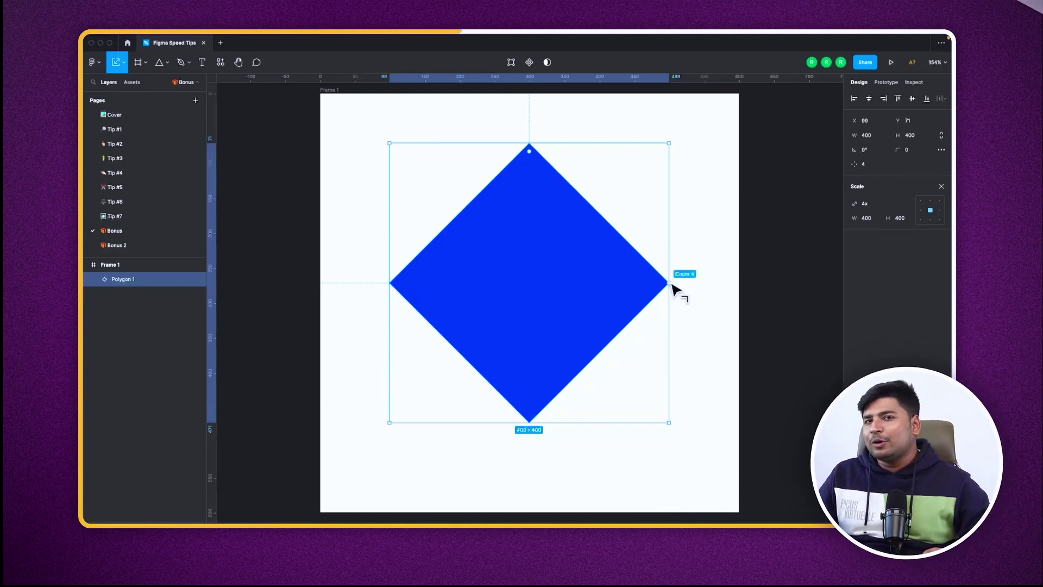
pyautogui.press('super+z')
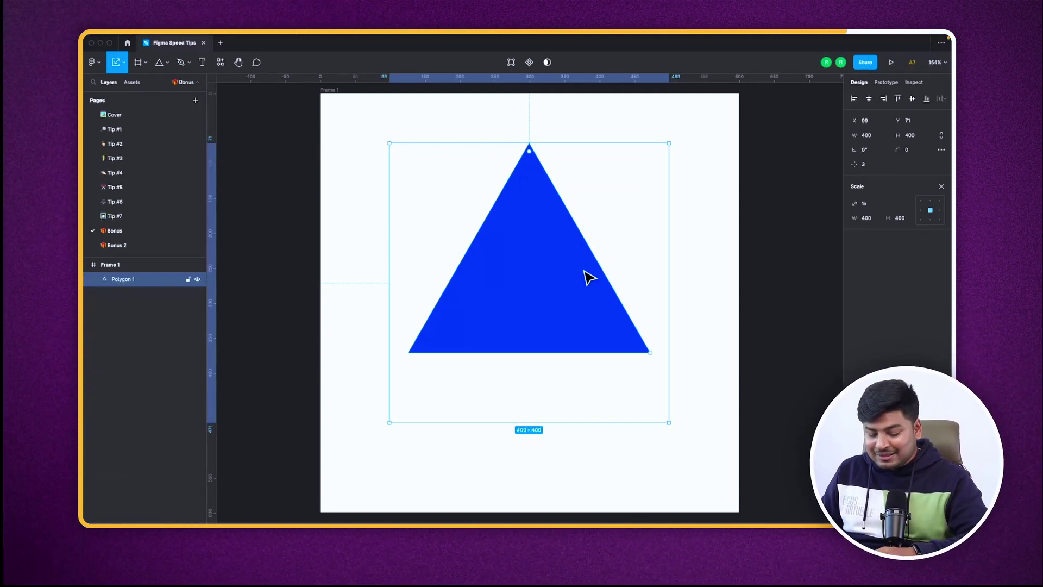
# Apply Outline Stroke to the triangle so its bounding box fits the visible shape
pyautogui.press('shift+super+o')
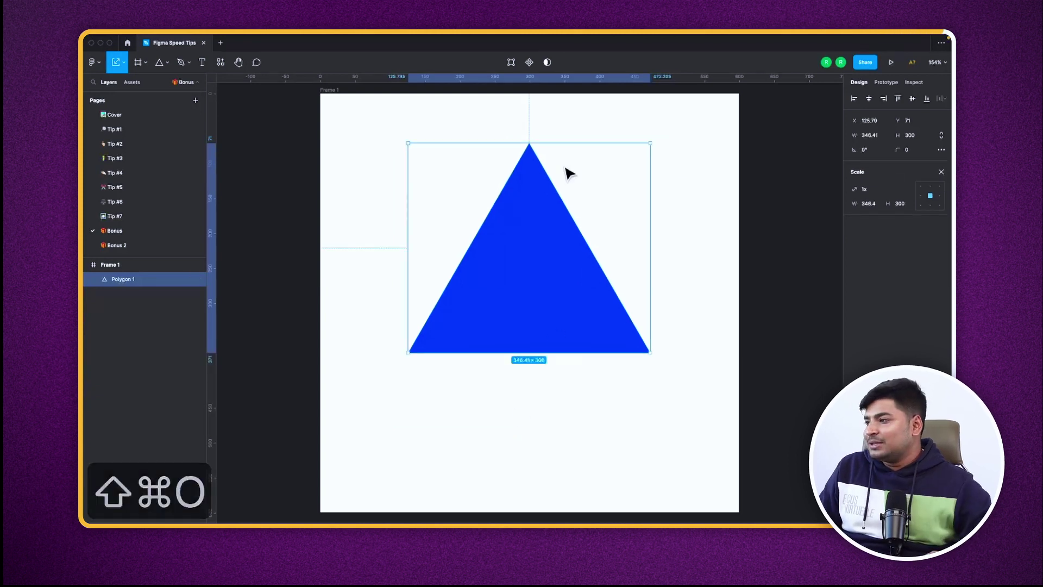
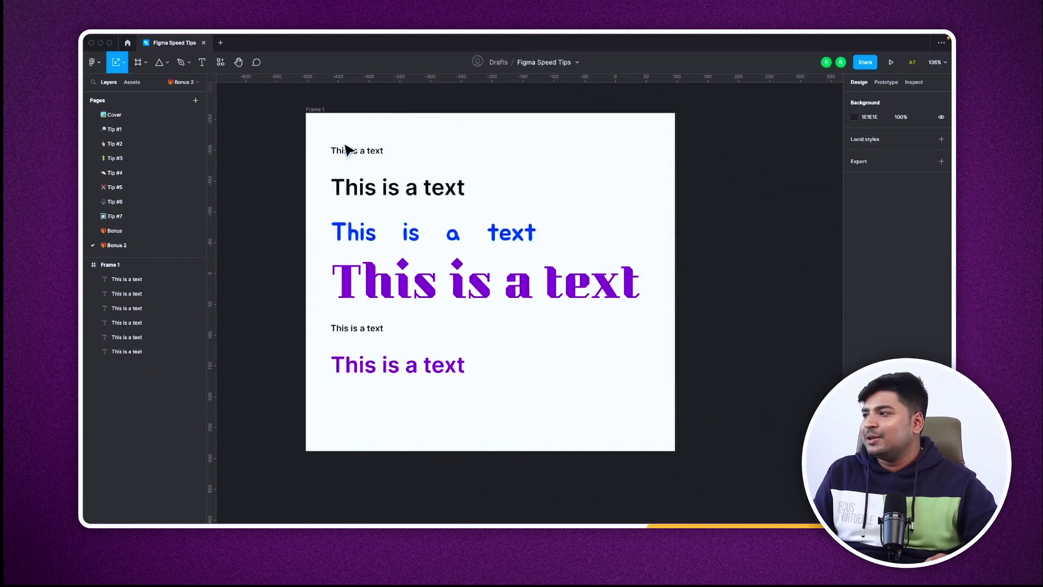
# Search the commands for "select a", select all layers with the same properties as the first small text on Bonus 2, and undo the selection
pyautogui.click(355, 150)
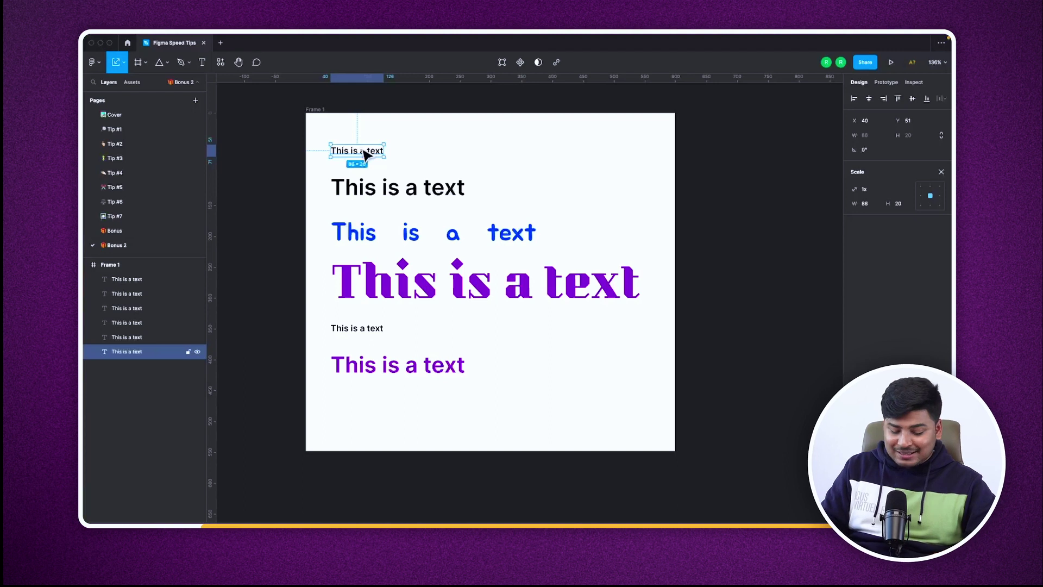
pyautogui.press('super+slash')
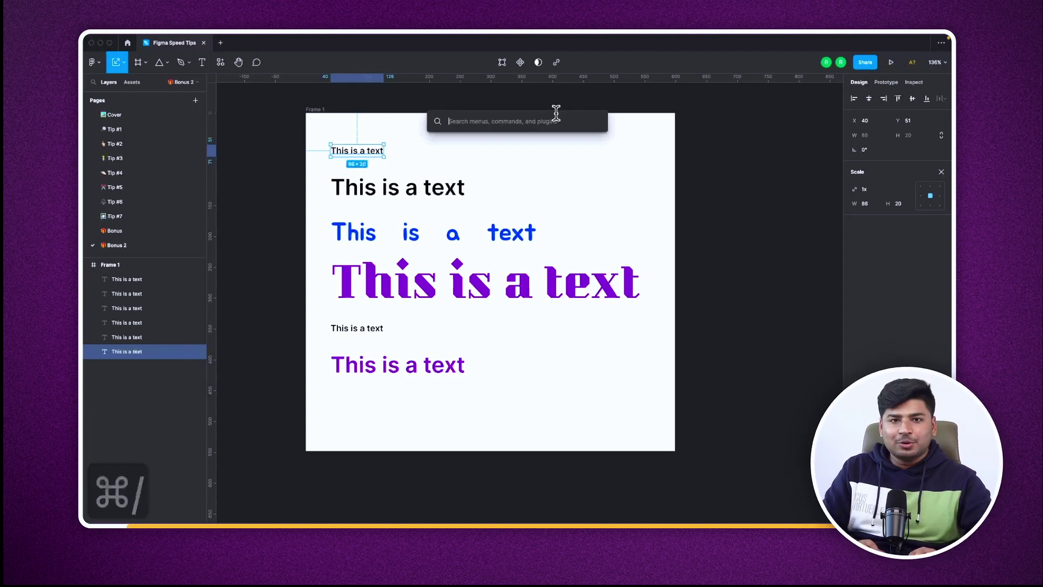
pyautogui.press('BackSpace')
pyautogui.press('BackSpace')
pyautogui.press('BackSpace')
pyautogui.press('BackSpace')
pyautogui.write('select a;;')
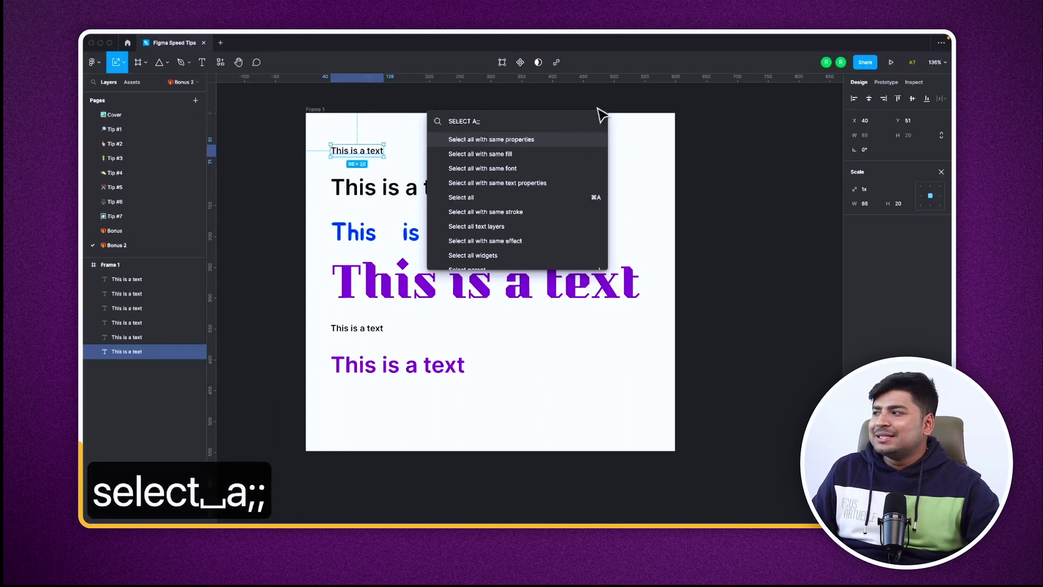
pyautogui.click(536, 139)
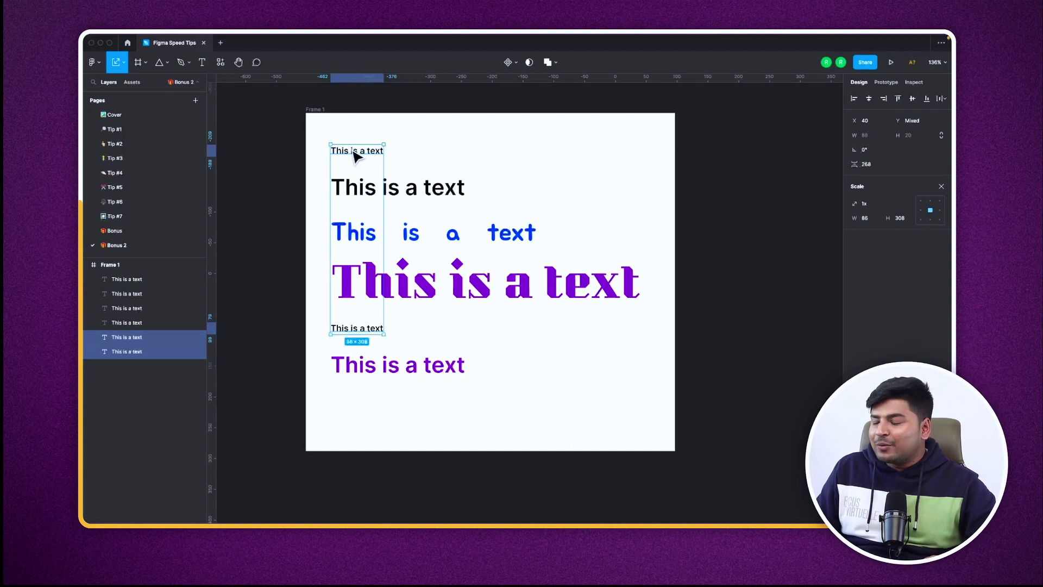
pyautogui.press('super+z')
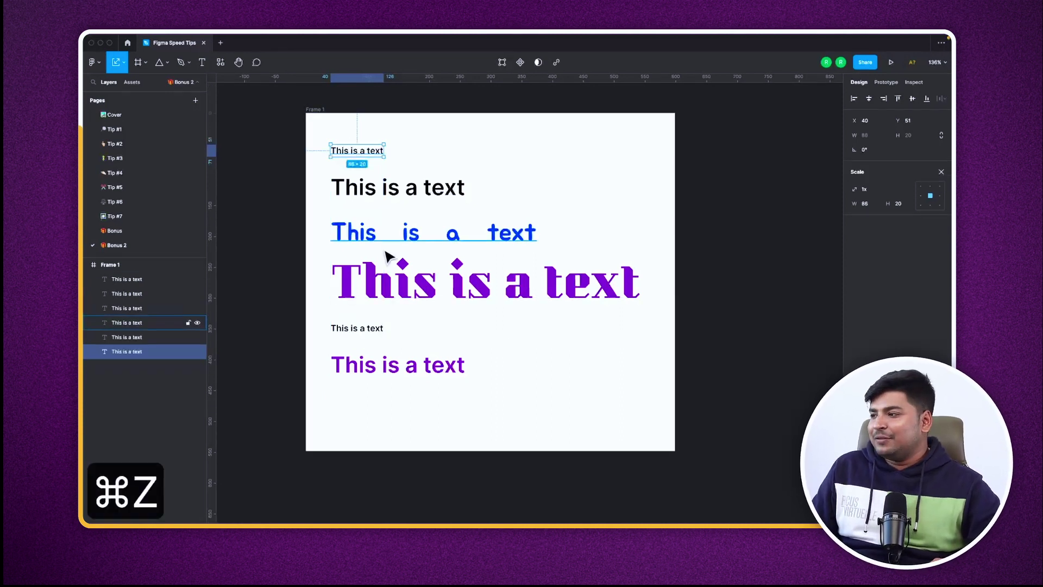
# Search the commands for "select all", select all layers with the same fill as the lowest purple text on Bonus 2, and clear the selection
pyautogui.click(381, 369)
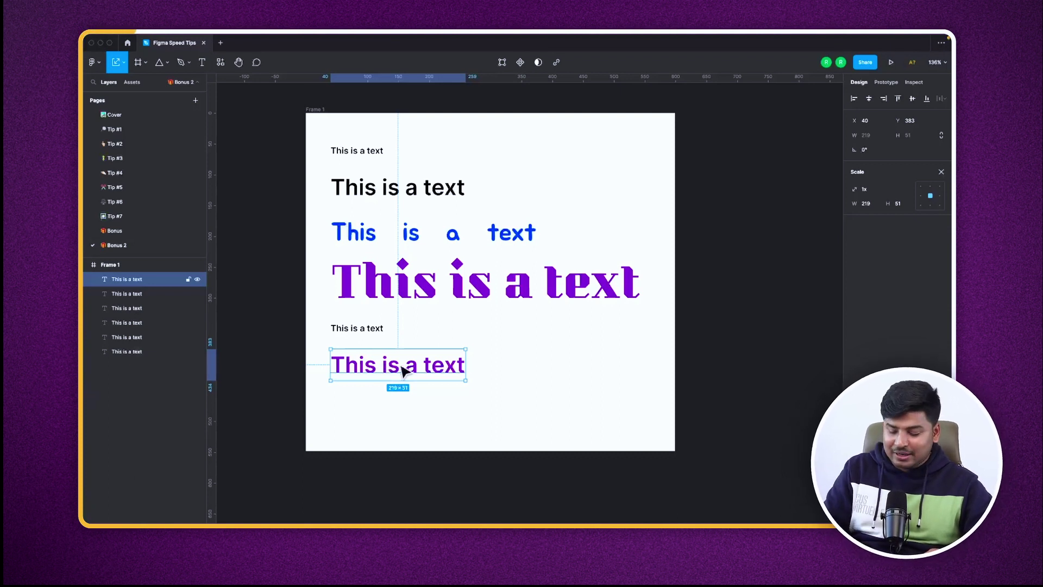
pyautogui.press('super+backslash')
pyautogui.press('super+slash')
pyautogui.write('se')
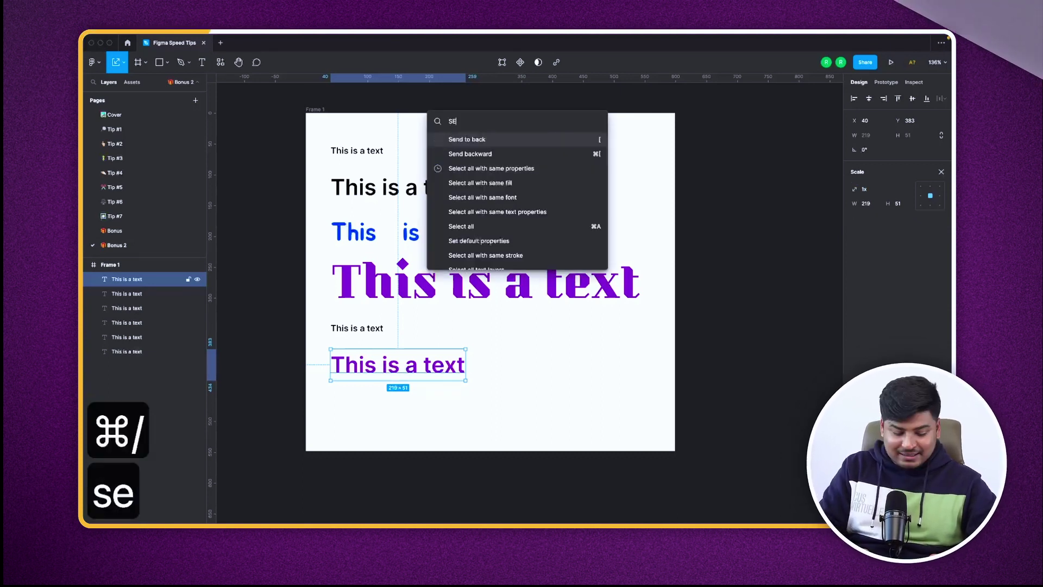
pyautogui.write('lect all')
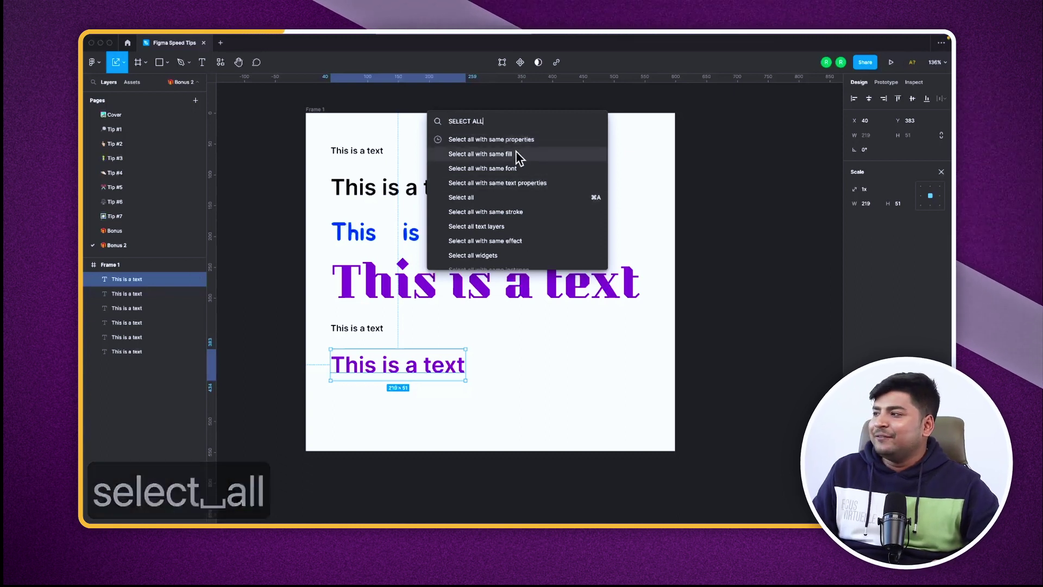
pyautogui.click(516, 154)
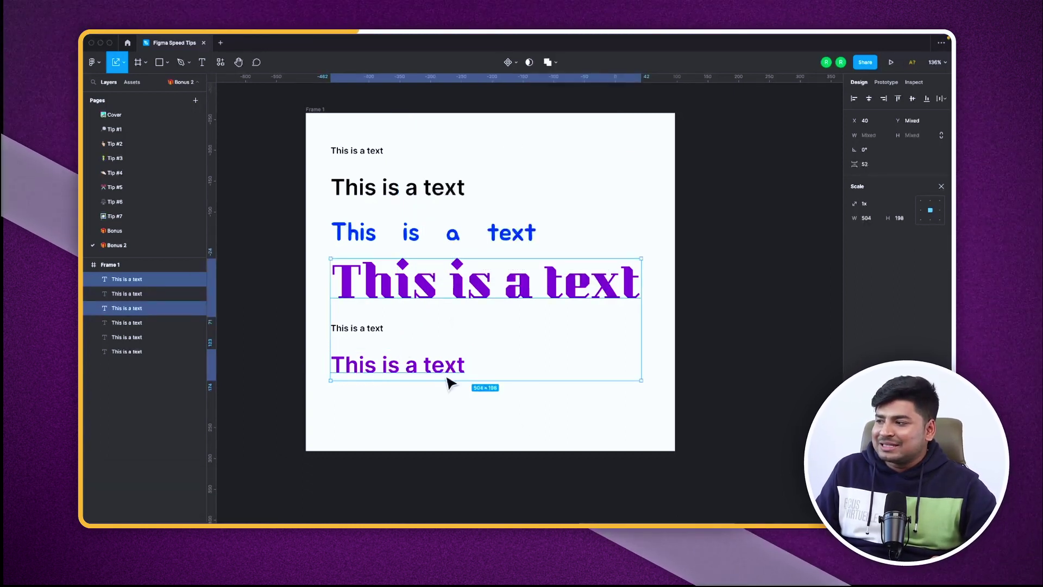
pyautogui.click(267, 278)
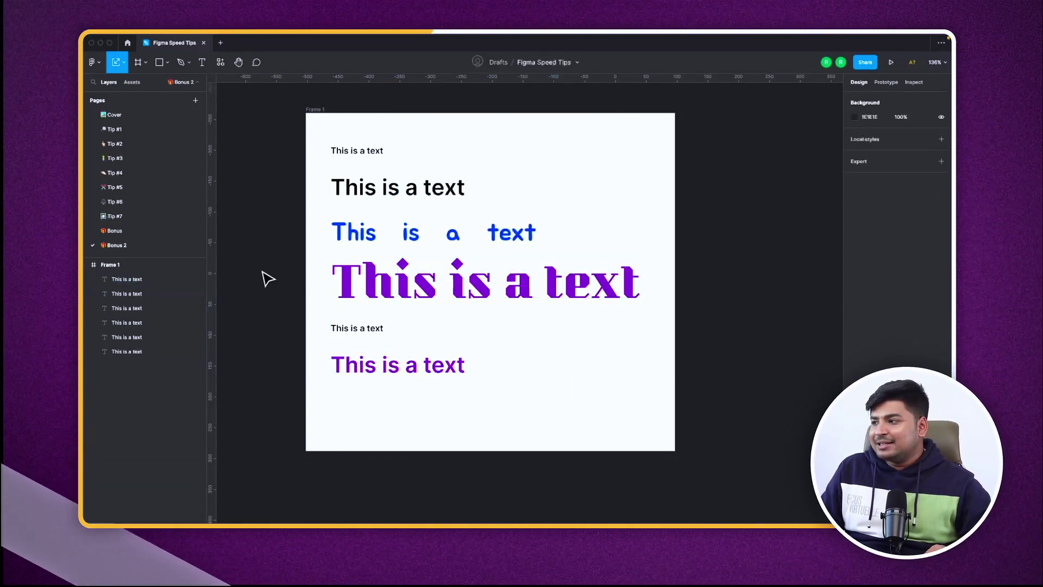
# Select all layers with the same fill as the Onboarding screen's Sign In button background on the Tip #1 page
pyautogui.scroll(-5, 267, 279)
pyautogui.scroll(4, 366, 272)
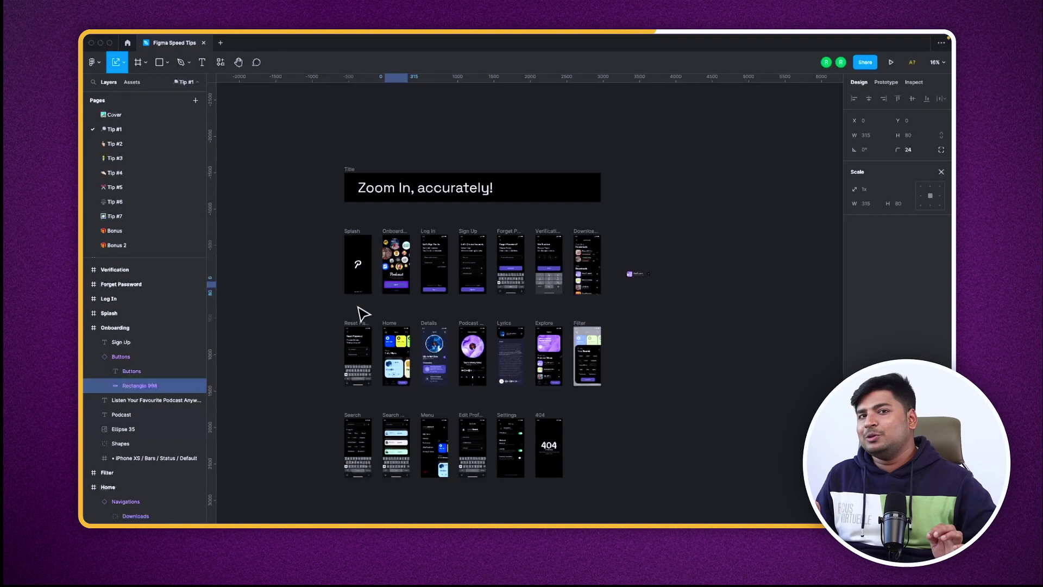
pyautogui.scroll(10, 526, 287)
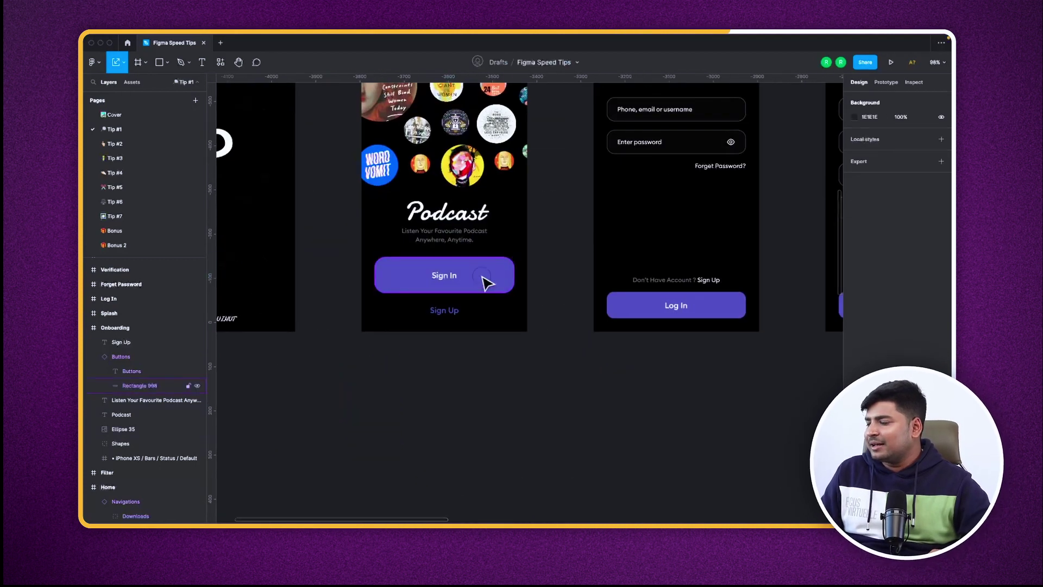
pyautogui.click(485, 282)
pyautogui.press('super+slash')
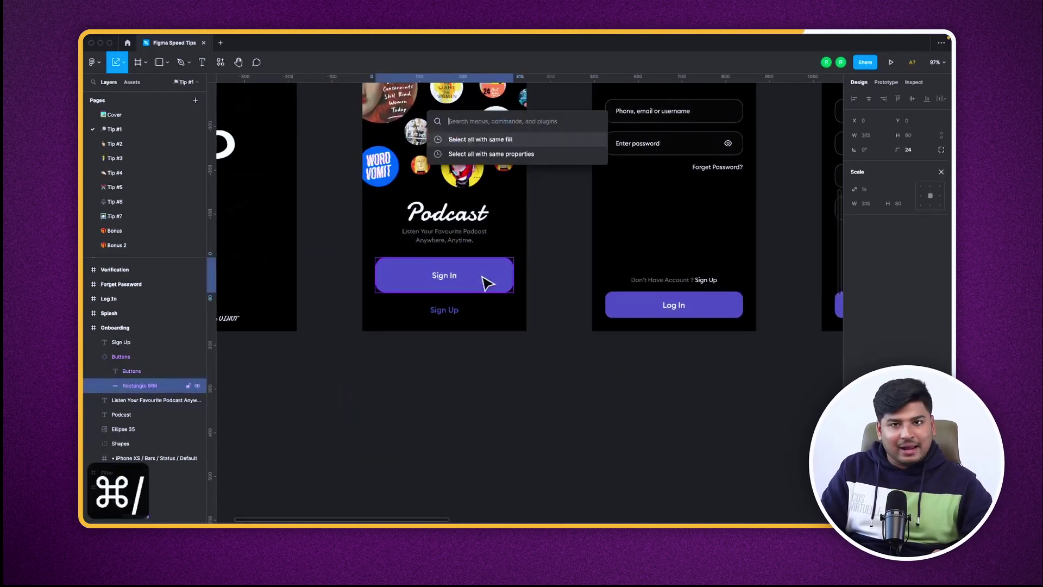
pyautogui.press('Down')
pyautogui.press('Up')
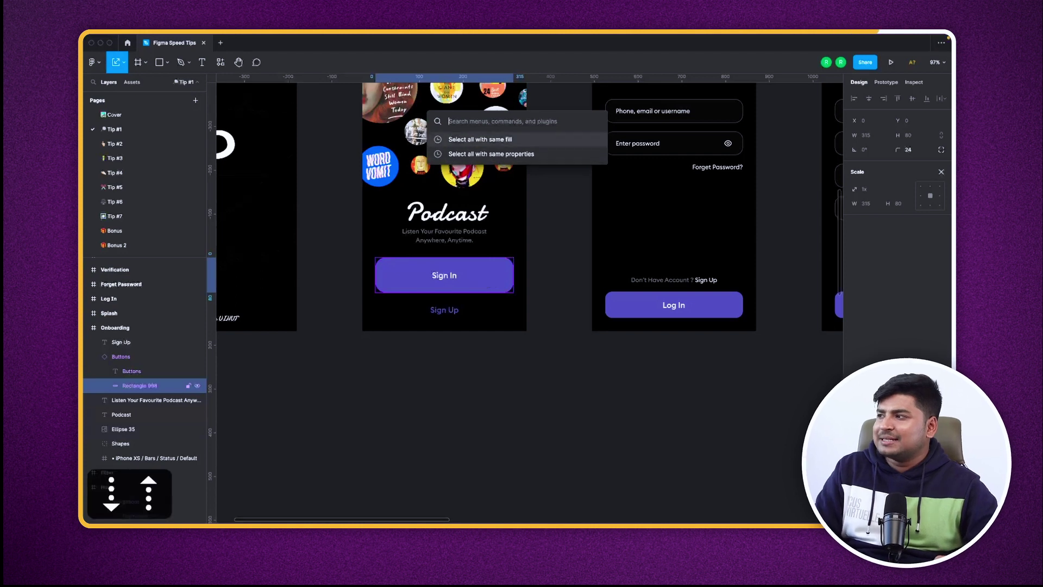
pyautogui.press('Return')
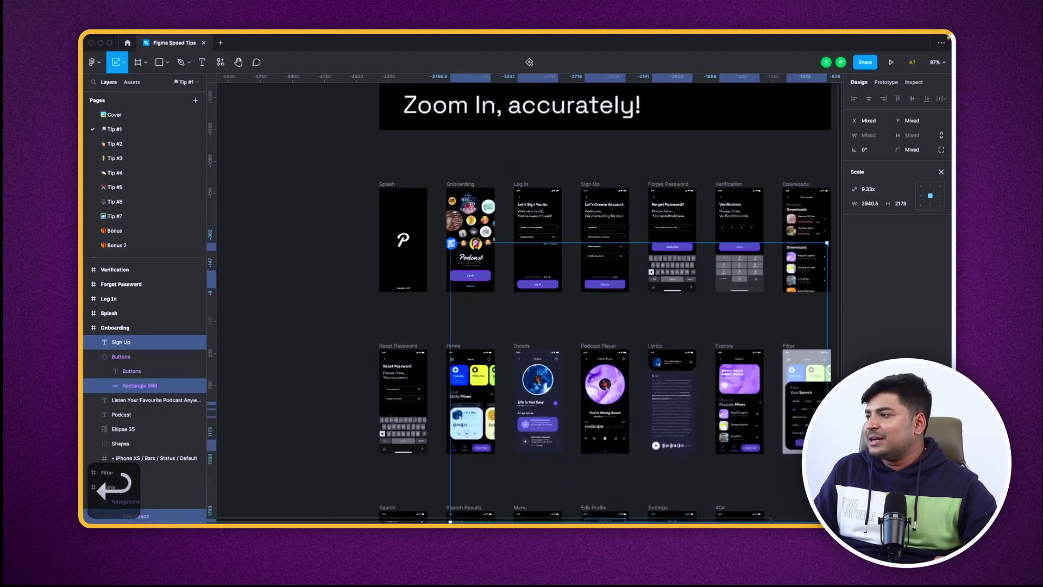
pyautogui.scroll(-5, 481, 274)
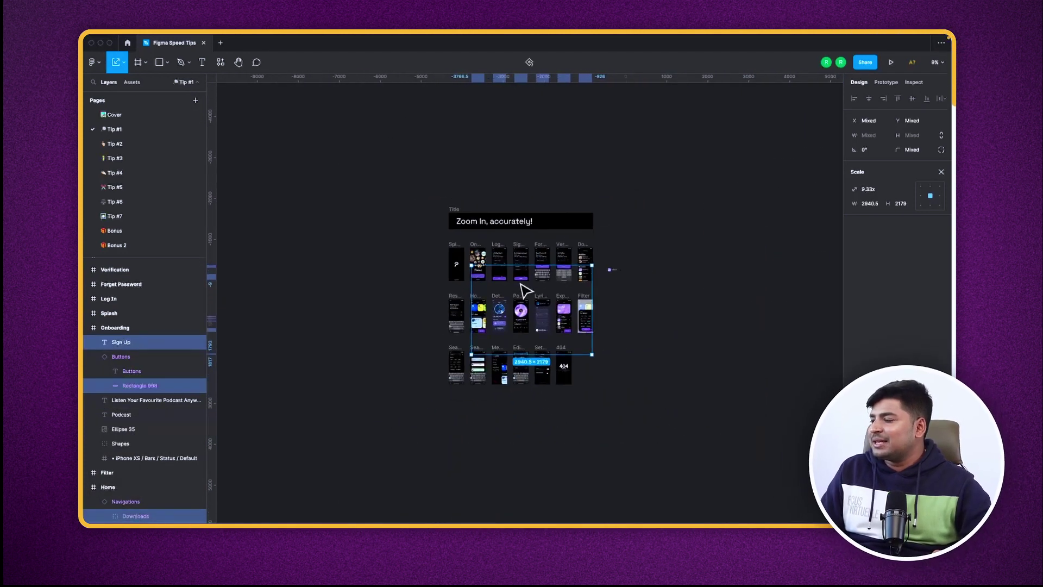
pyautogui.scroll(13, 514, 285)
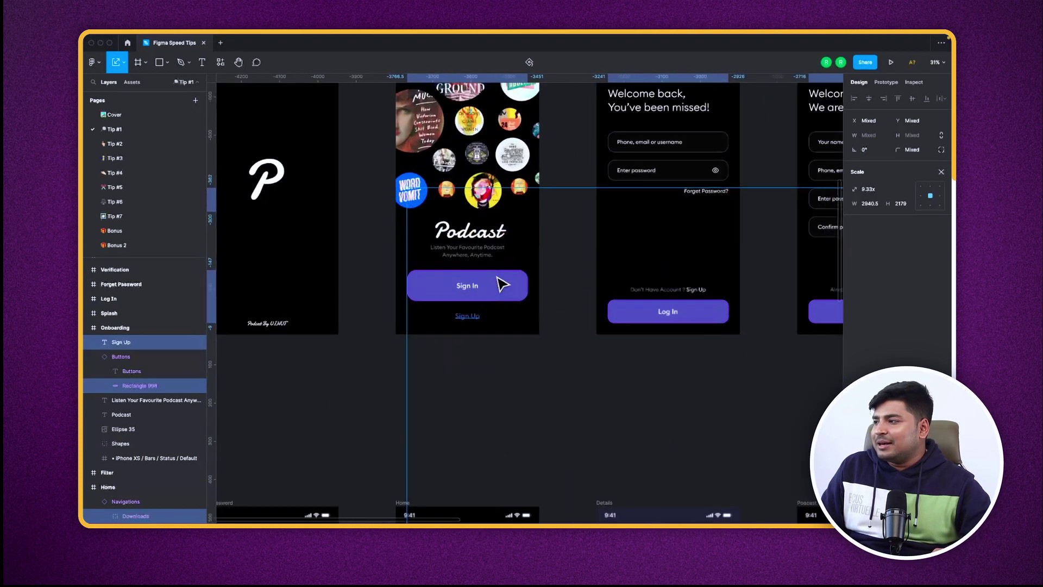
# Replace the fill of all selected purple layers with the copied solid blue, clear the selection, and undo the last action
pyautogui.press('v')
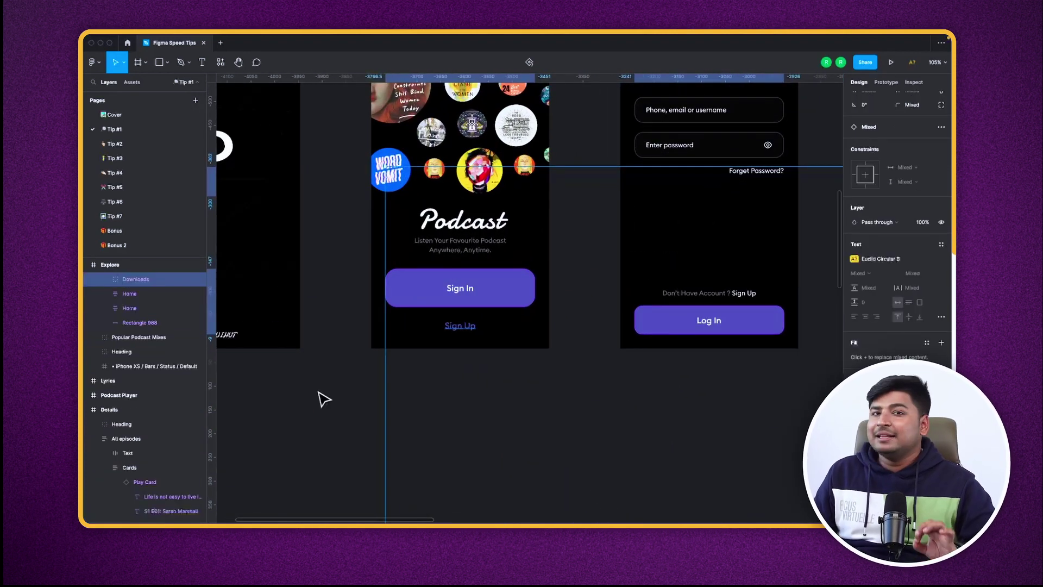
pyautogui.click(942, 343)
pyautogui.click(855, 386)
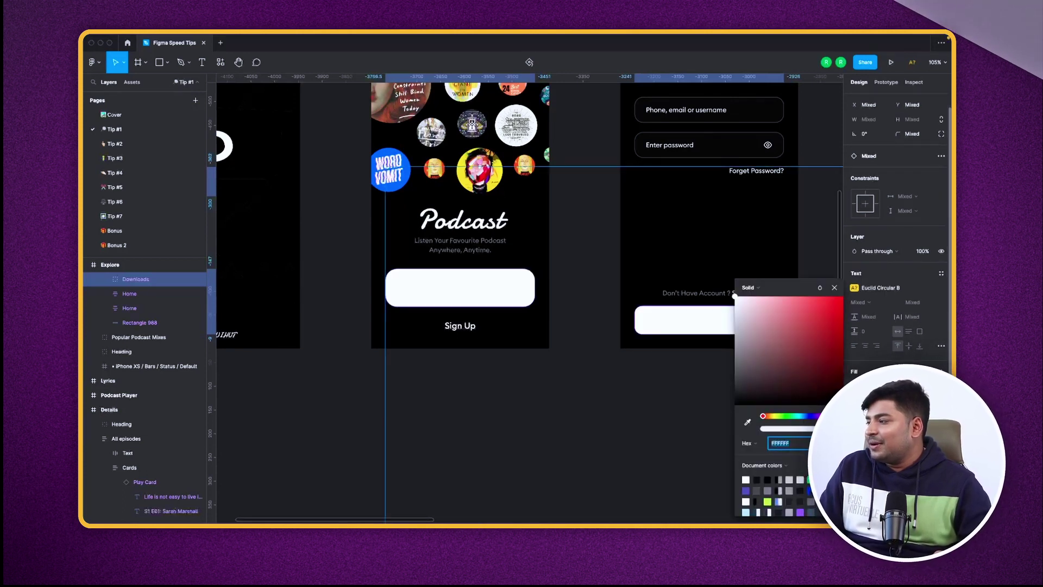
pyautogui.hotkey('ctrl', 'v')
pyautogui.click(613, 469)
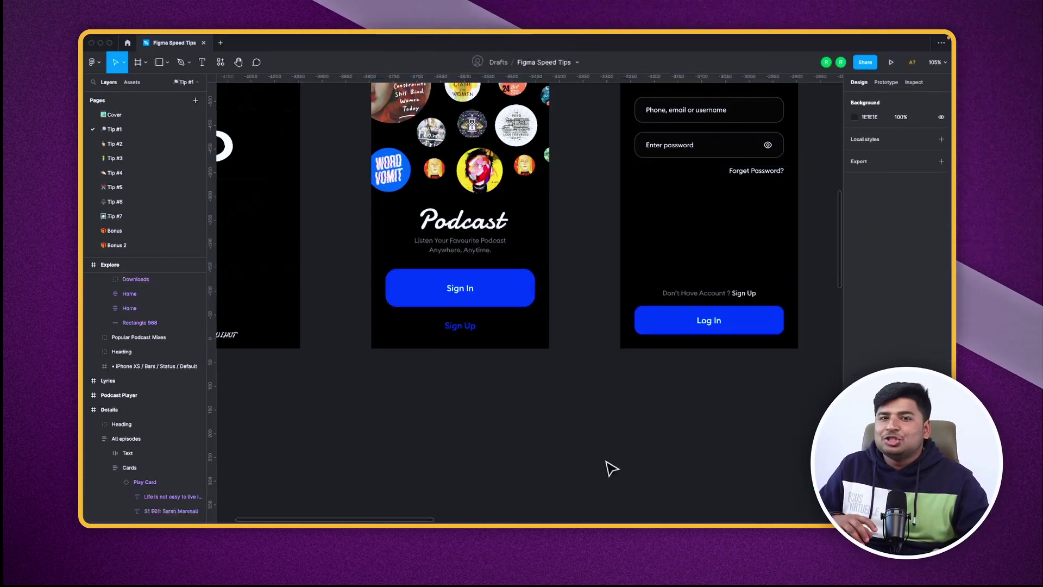
pyautogui.press('super+z')
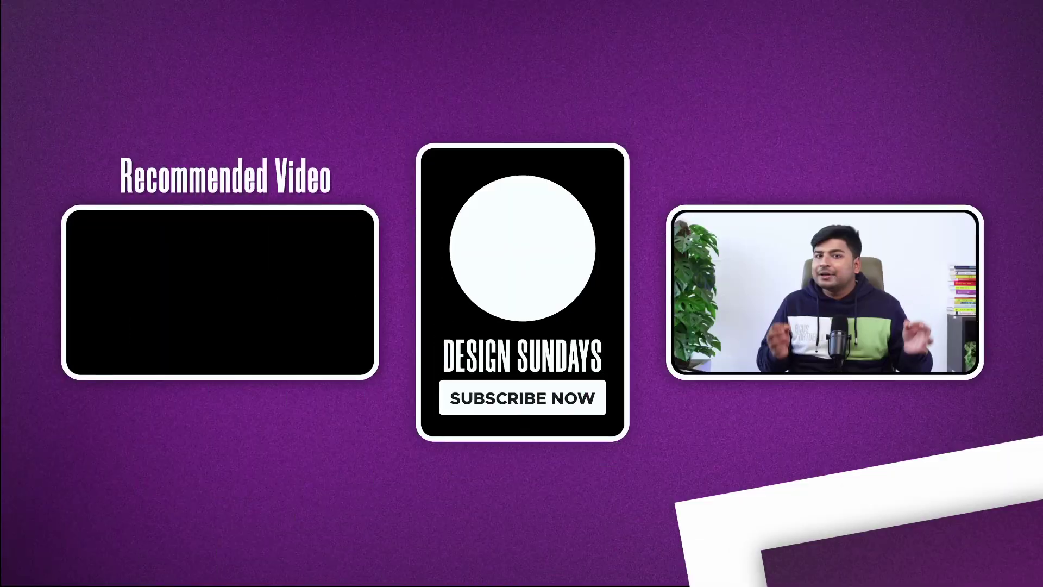